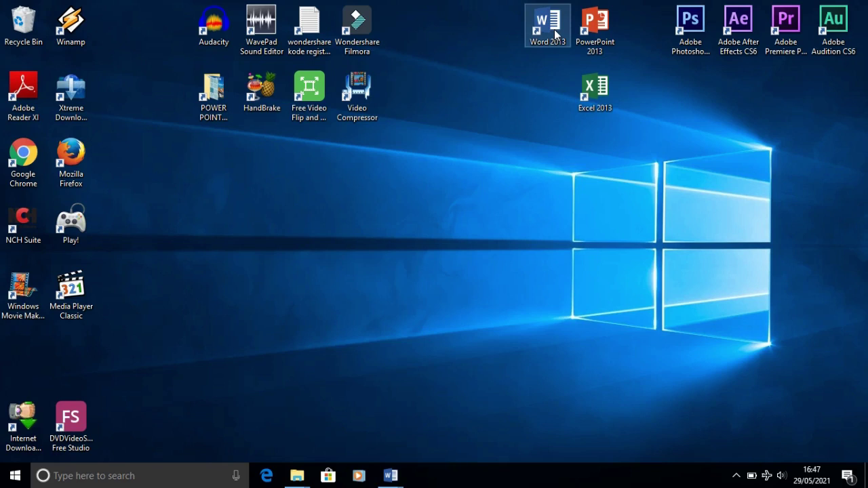
Open Word 2013 from the desktop and maximize the blank document's window
click(17, 477)
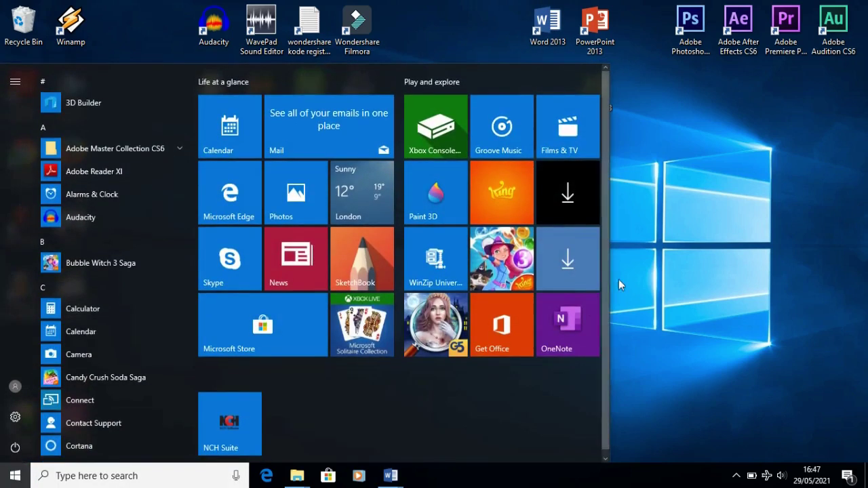
click(617, 281)
double_click(543, 27)
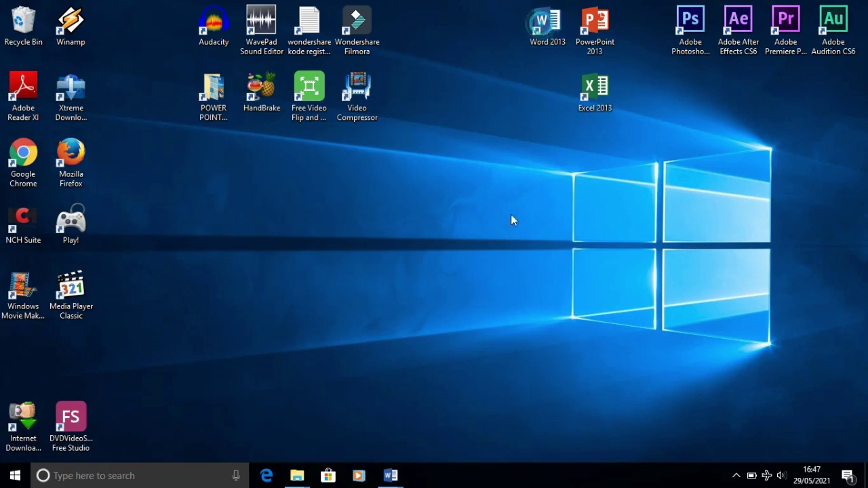
click(407, 225)
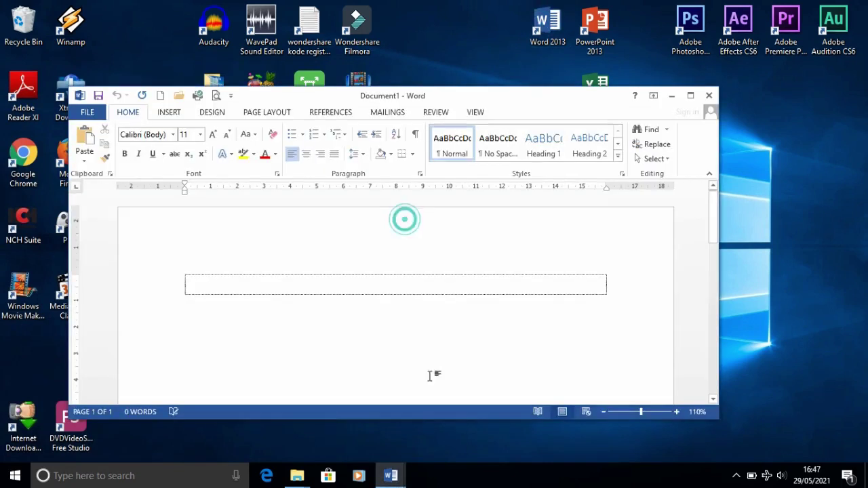
click(692, 95)
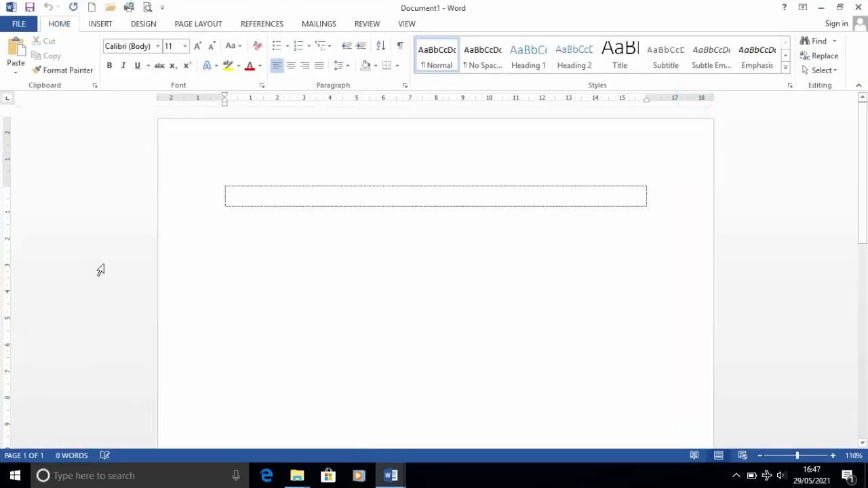
Enter "BELAJAR MS WORD" as the first paragraph and "MENYIMPAN DAN MEMBUKA FILE" as the second paragraph of the blank document
click(242, 193)
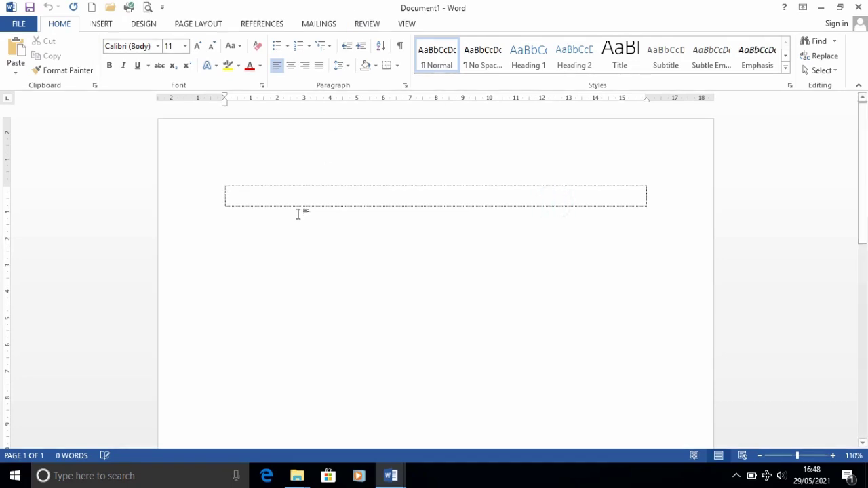
click(272, 202)
click(295, 198)
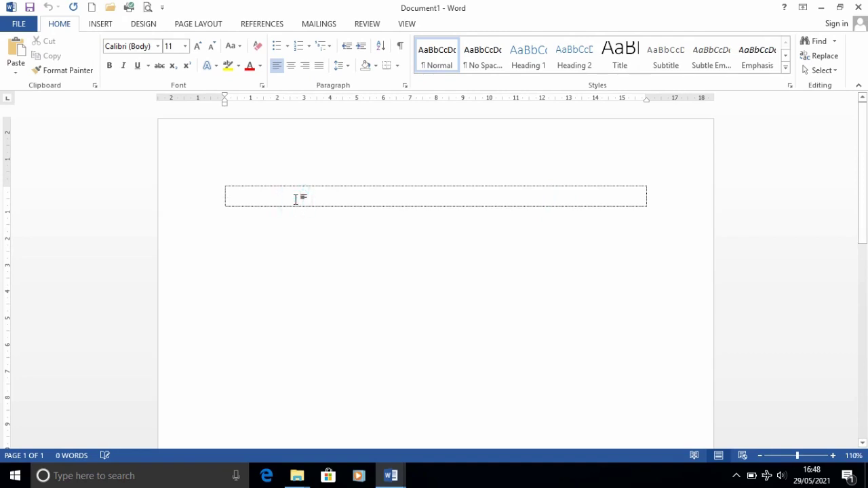
text(BELAJA)
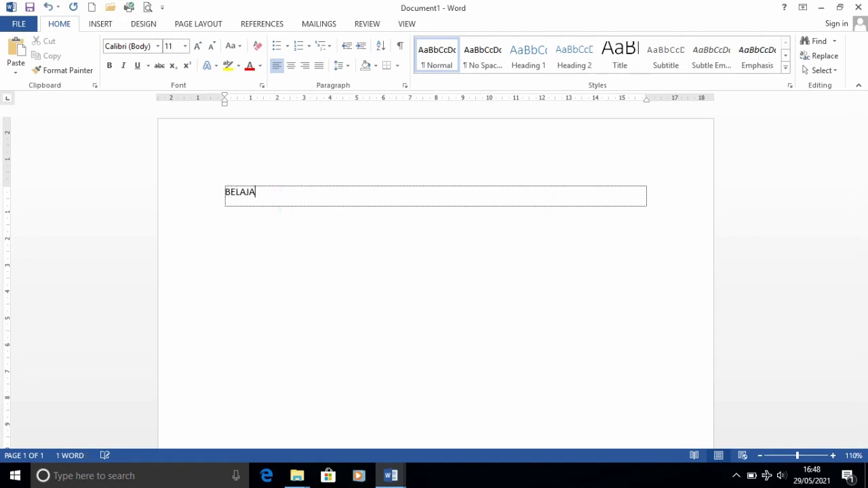
text(R MS WORD)
key(Tab)
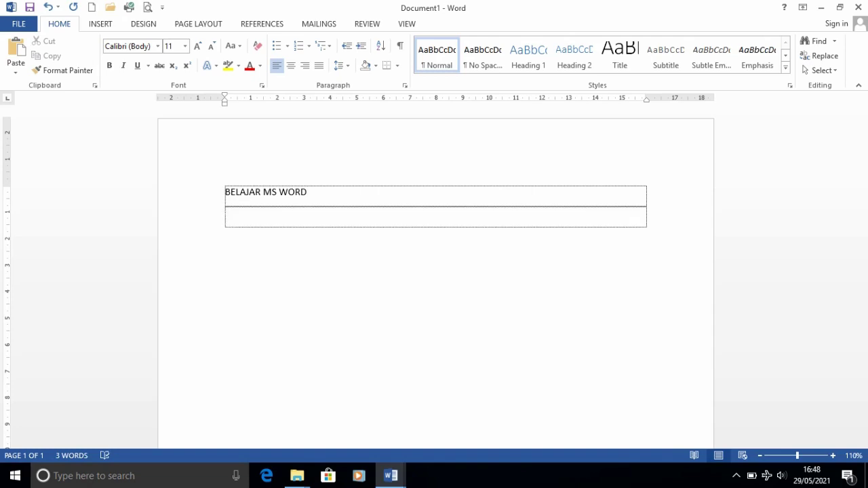
text(MENYIMPAN DAN MEMBUKA)
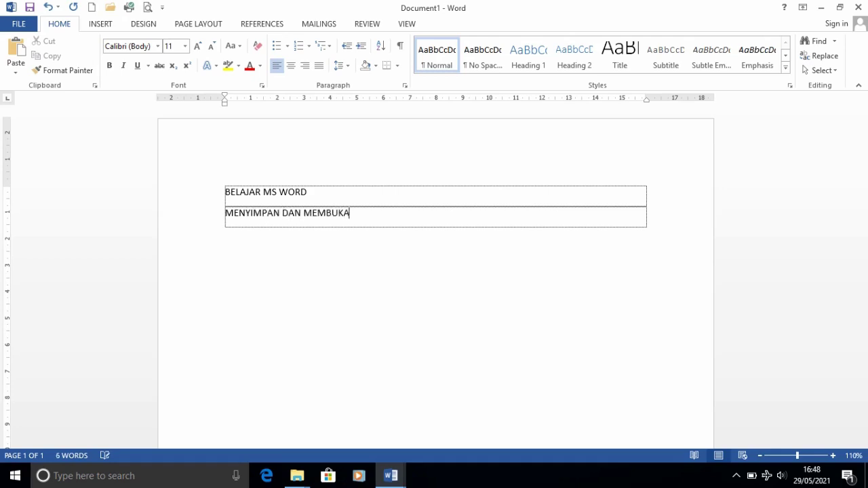
text( FILE)
click(424, 190)
click(400, 222)
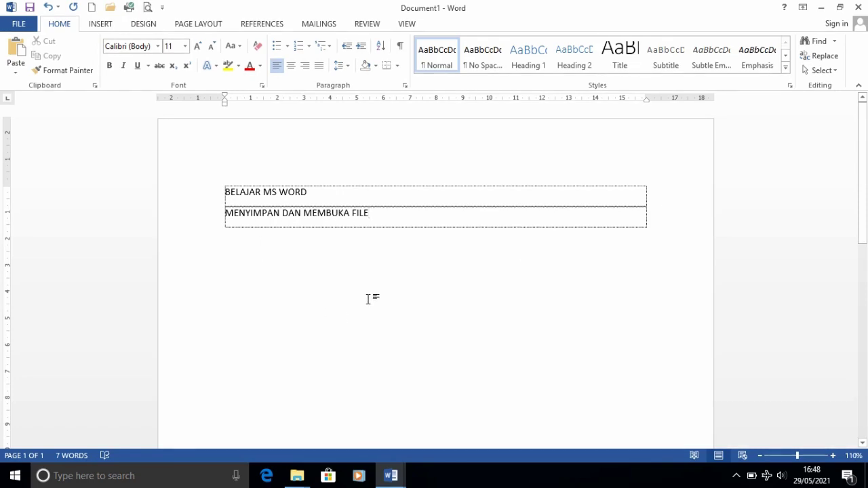
Start saving the document to the computer's Documents folder and move the Save As dialog toward the middle of the screen
click(20, 25)
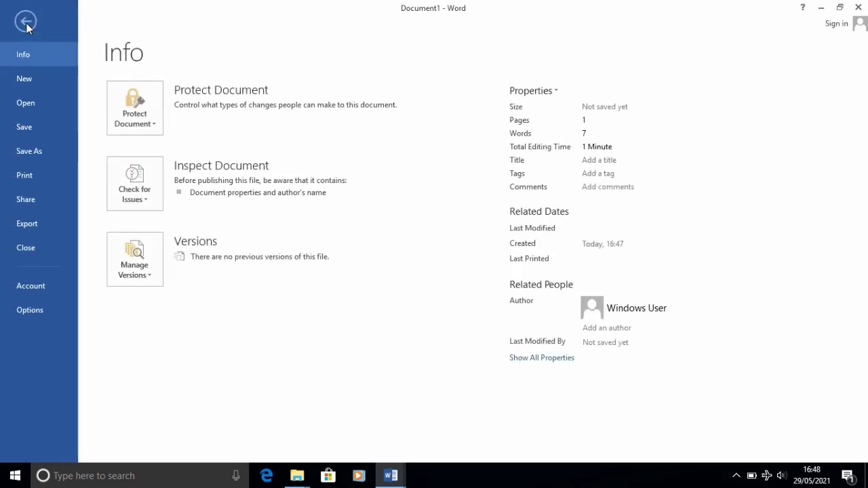
click(34, 128)
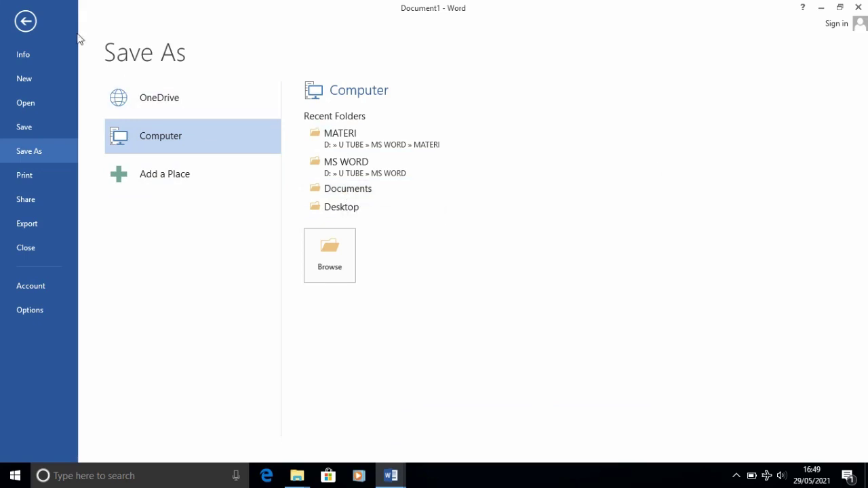
click(358, 191)
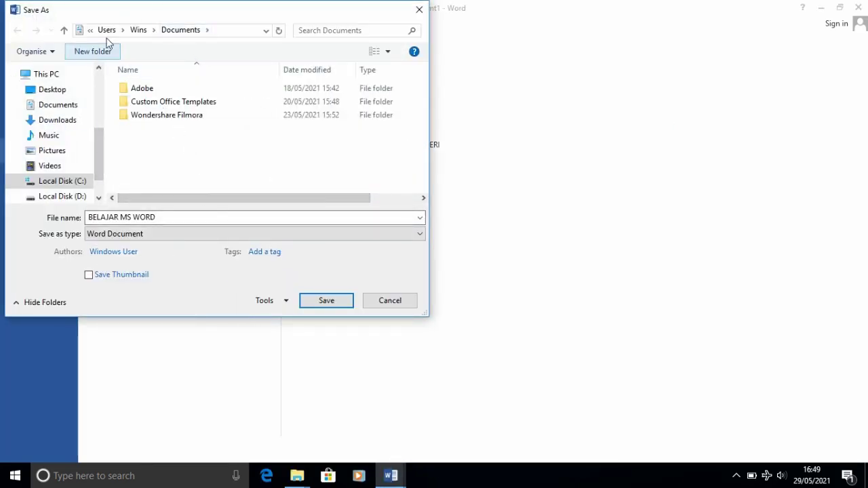
drag(135, 12, 347, 48)
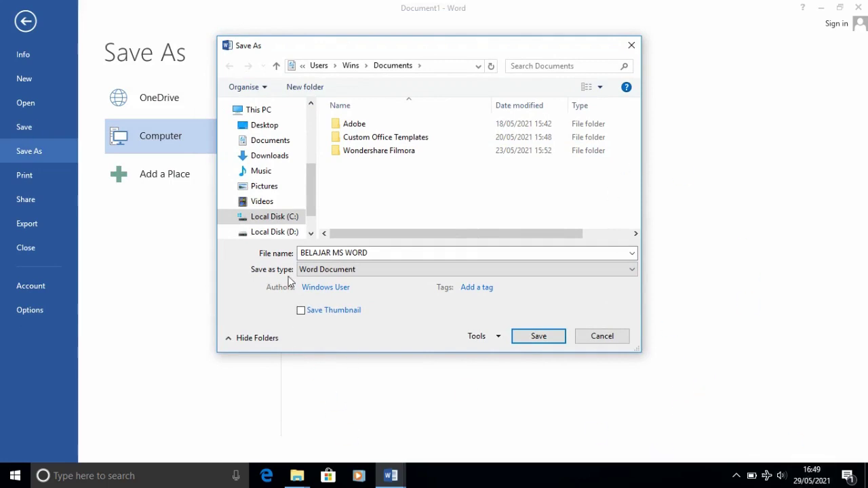
drag(399, 53, 393, 25)
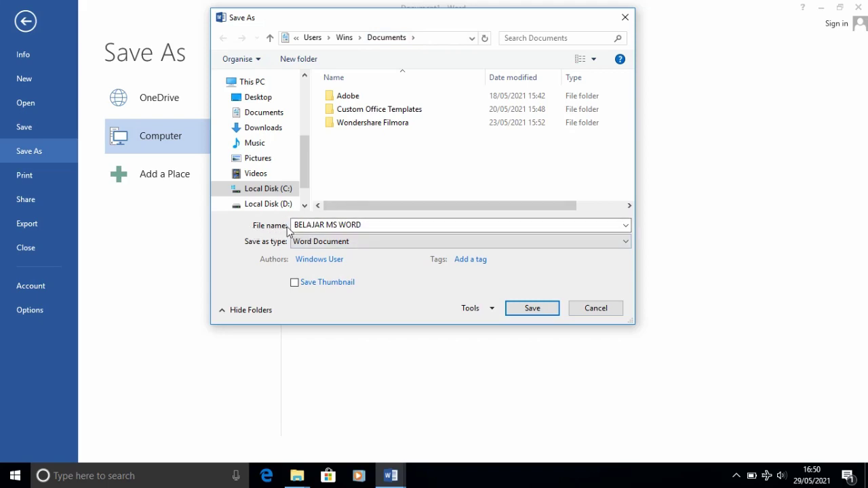
Review the available file types and drives, and save the file in Documents as BELAJAR MS WORD in Word Document format
click(378, 226)
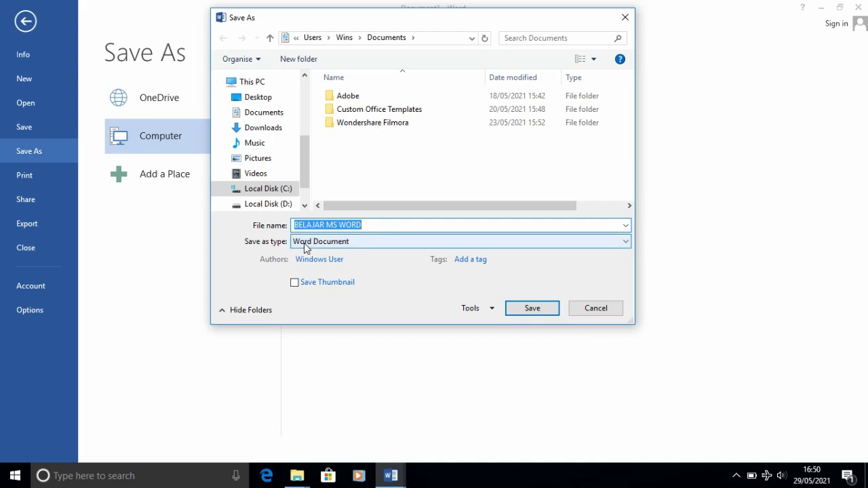
click(363, 243)
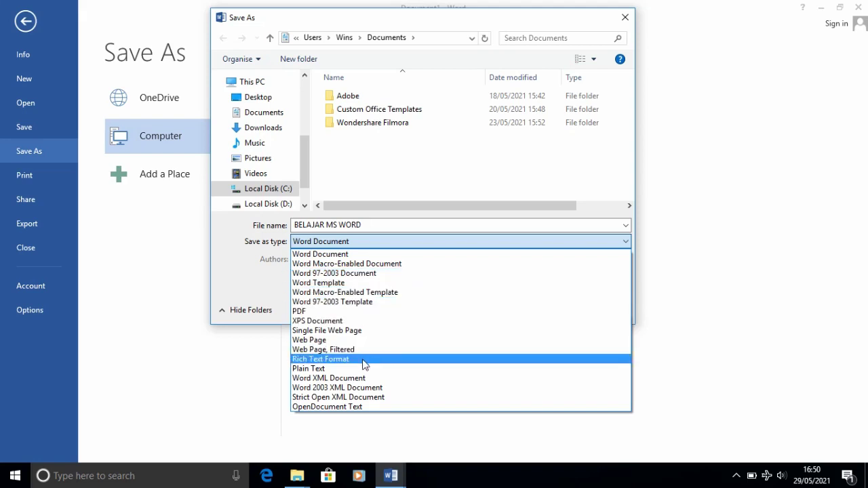
click(254, 263)
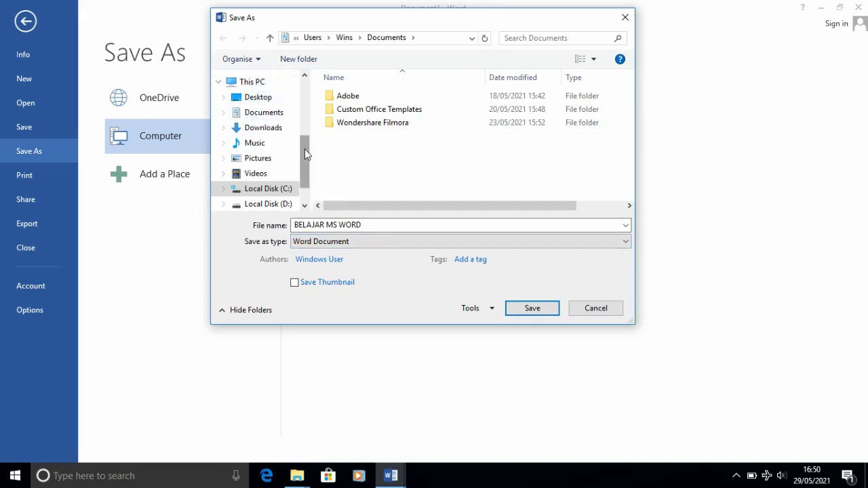
drag(305, 153, 314, 171)
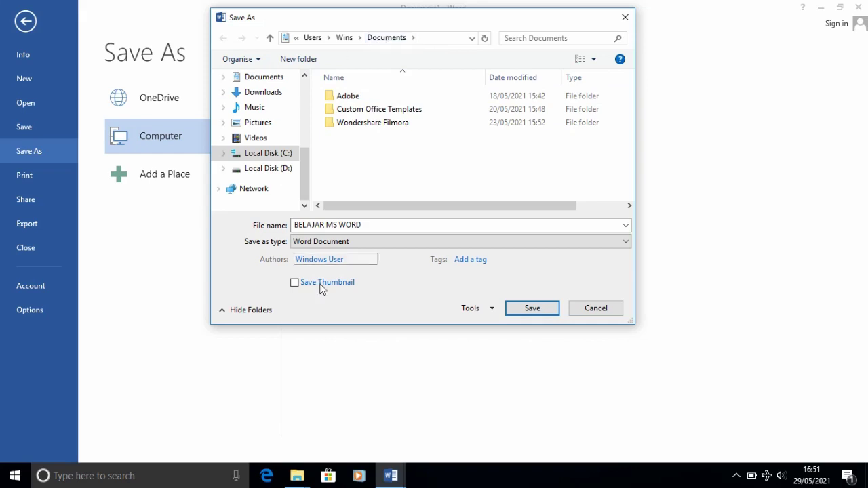
click(296, 227)
click(382, 227)
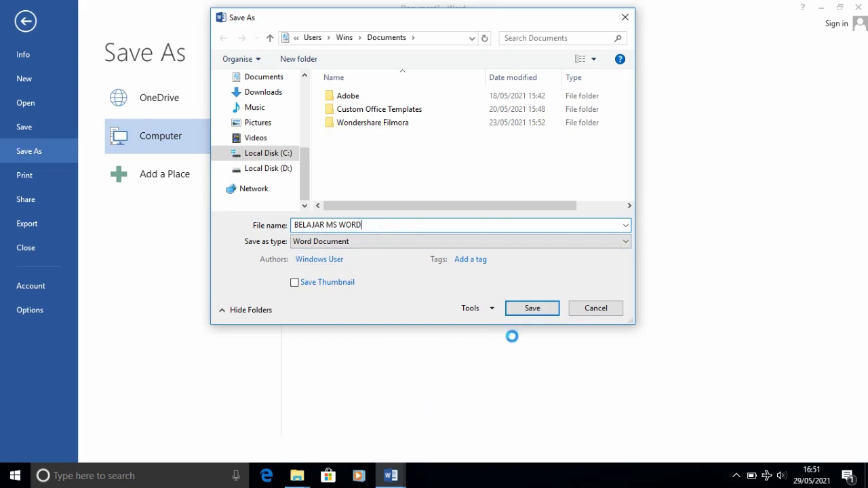
click(533, 309)
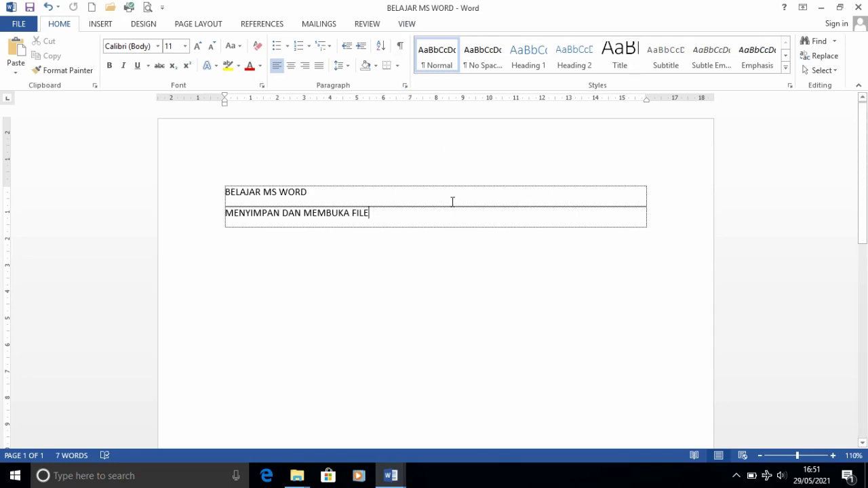
Create a new blank document containing the paragraphs "BELAJAR MS WORD" and "MENYIMPAN DAN MEMBUKA FILE"
click(92, 8)
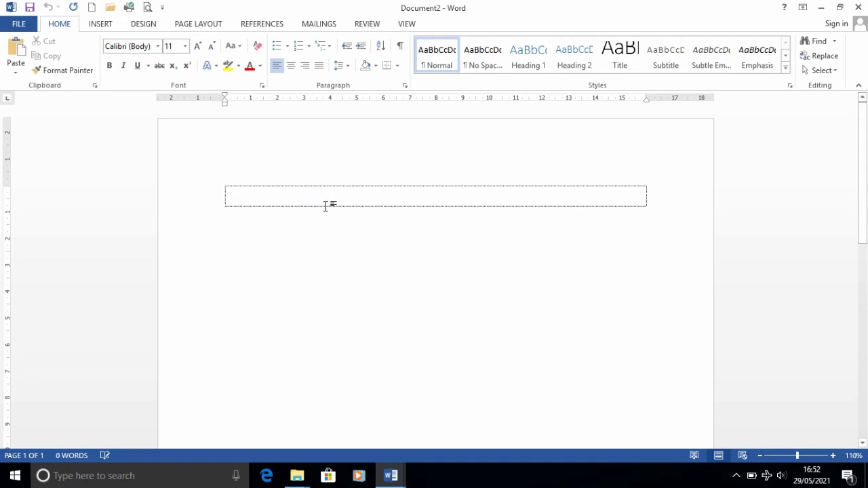
text(M)
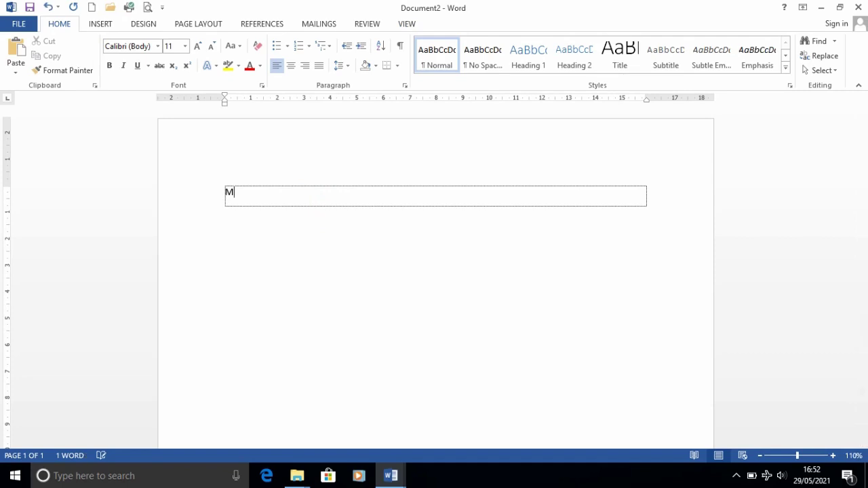
key(BackSpace)
text(BELAJAR MS WORD)
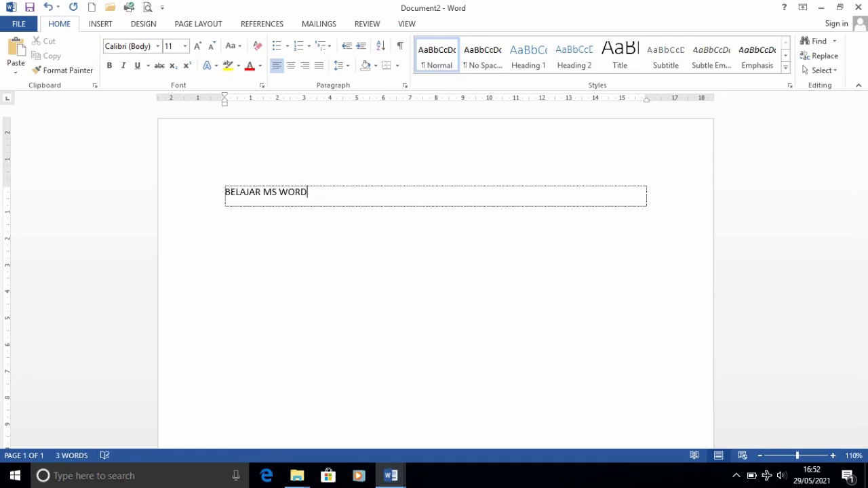
key(Tab)
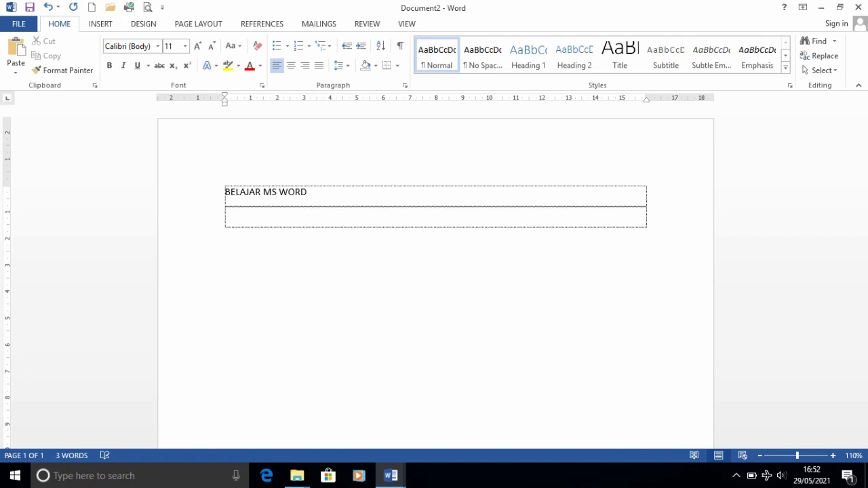
text(MENYIMPAN DAN )
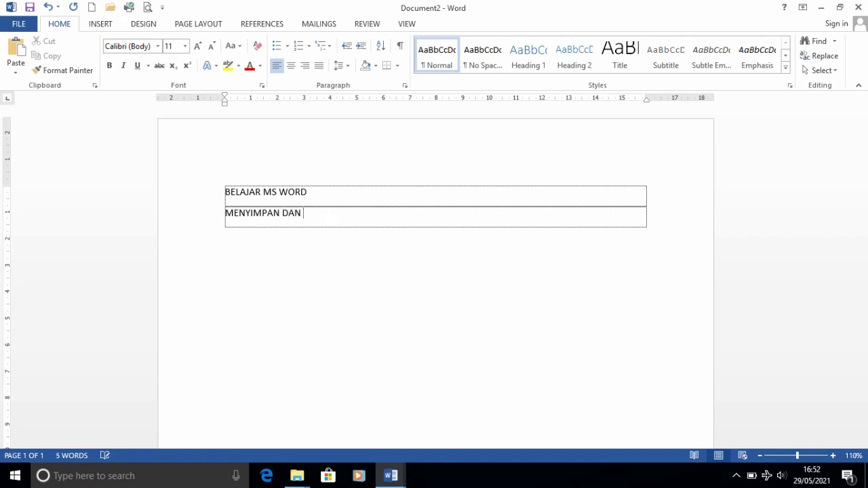
text(MEMBUKA FILE)
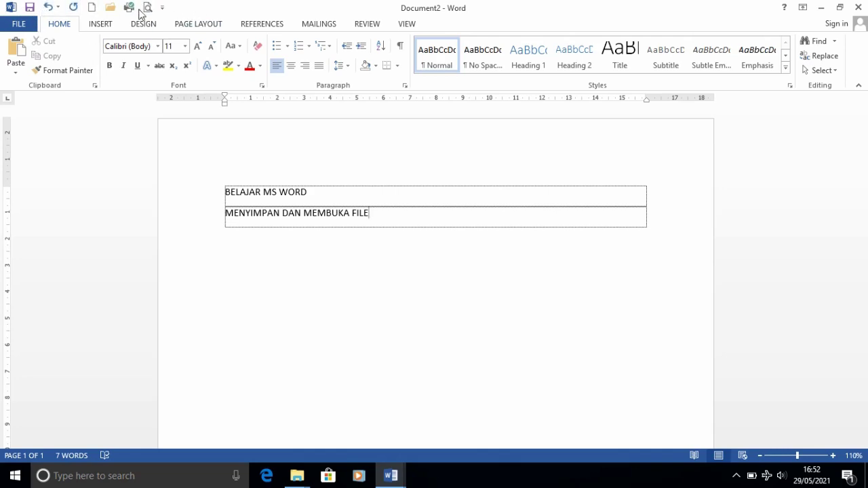
Start saving the new document, compare the OneDrive and Computer locations, and browse the computer for a destination folder
click(30, 12)
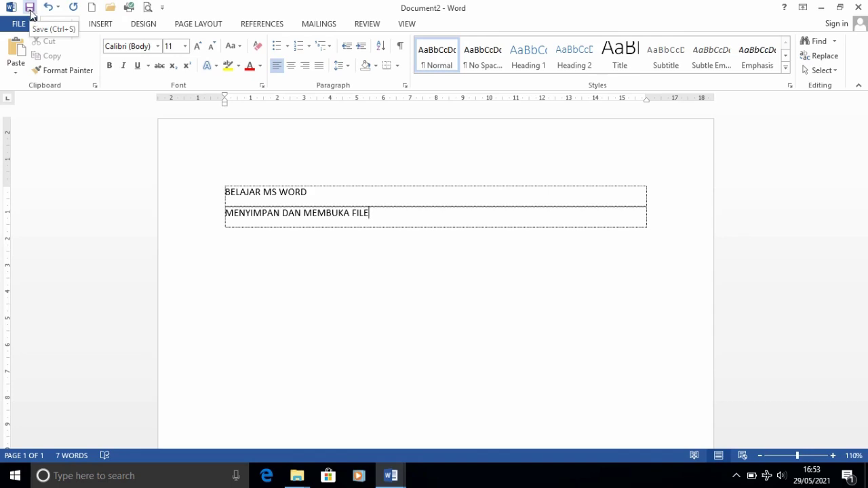
click(30, 9)
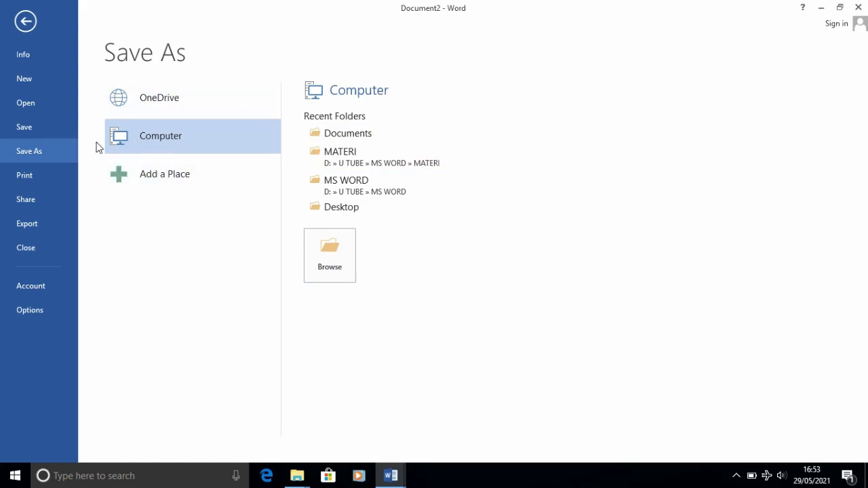
click(155, 100)
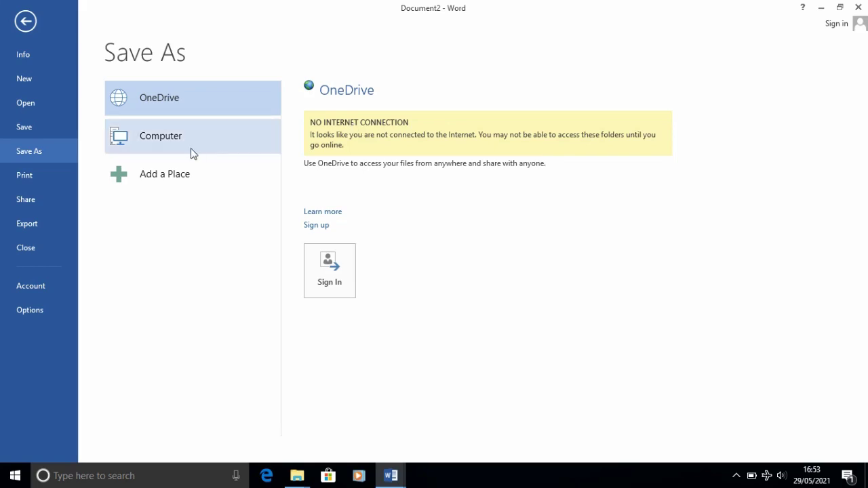
click(164, 138)
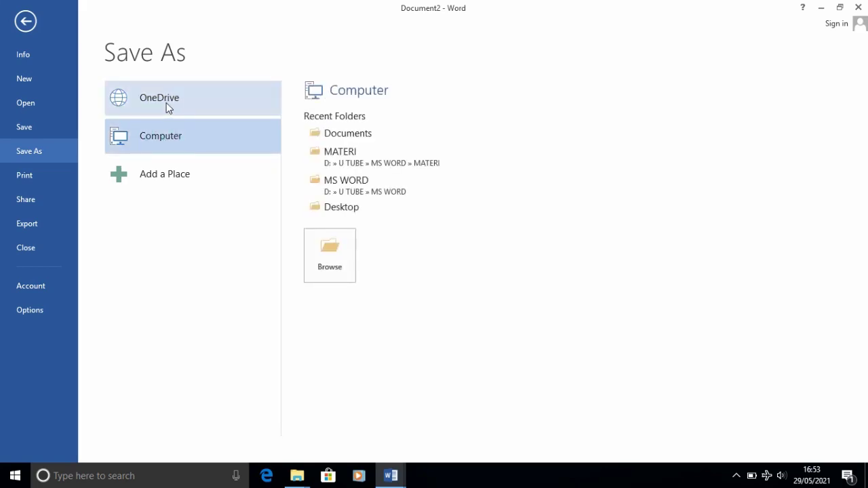
click(161, 175)
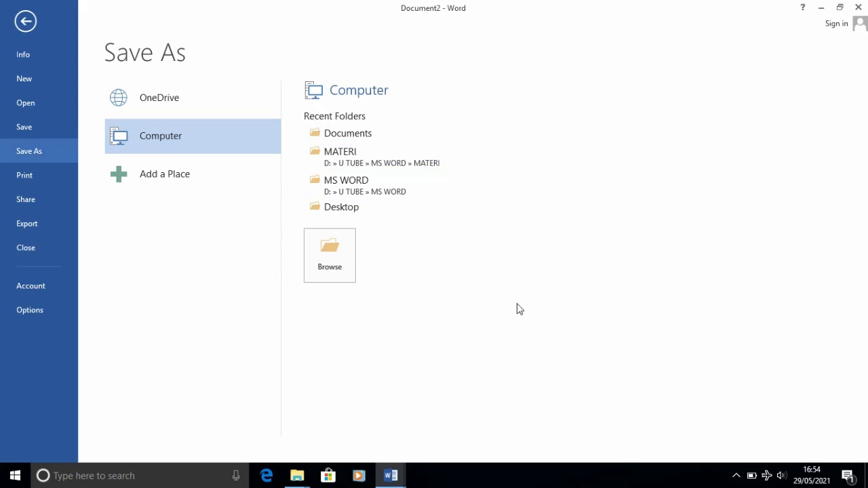
click(331, 256)
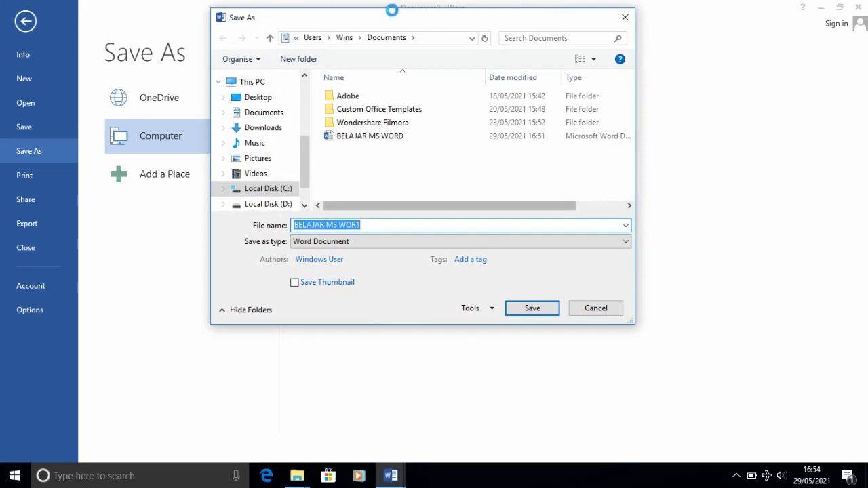
Create a folder named MS WORD on Local Disk (D:) and open it as the save location
drag(304, 146, 302, 194)
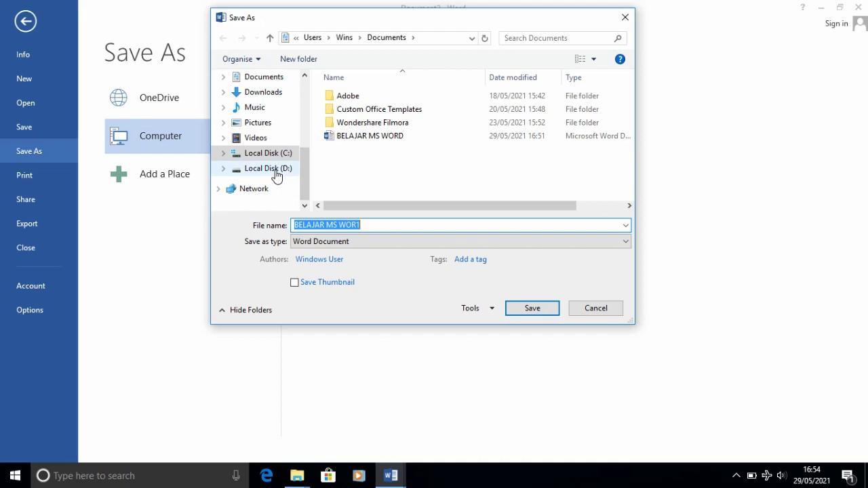
click(275, 169)
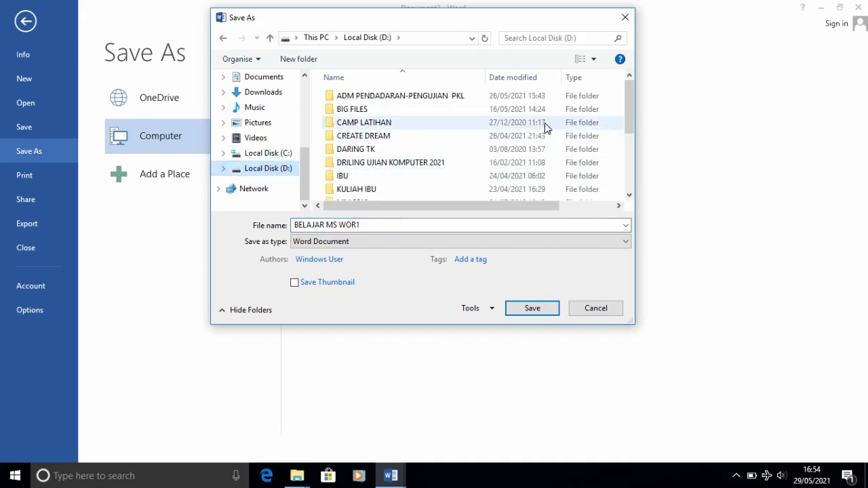
scroll(496, 160, down, 2)
scroll(495, 160, down, 2)
scroll(495, 160, up, 4)
scroll(496, 159, down, 4)
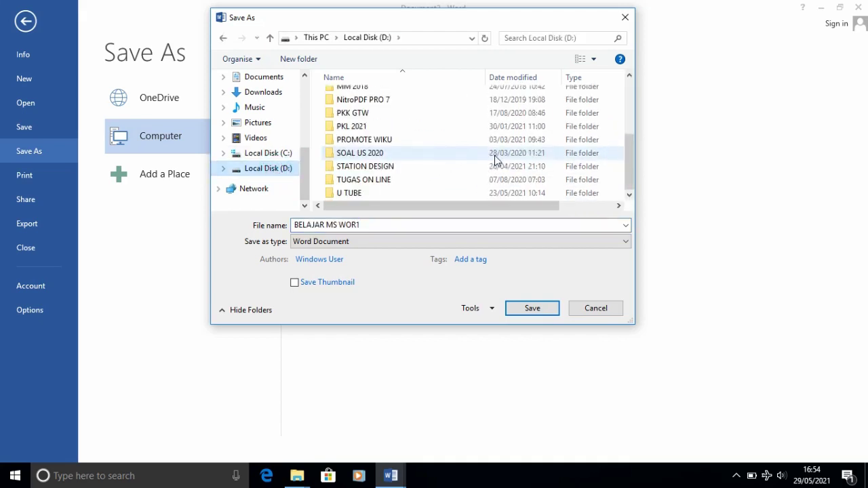
click(304, 61)
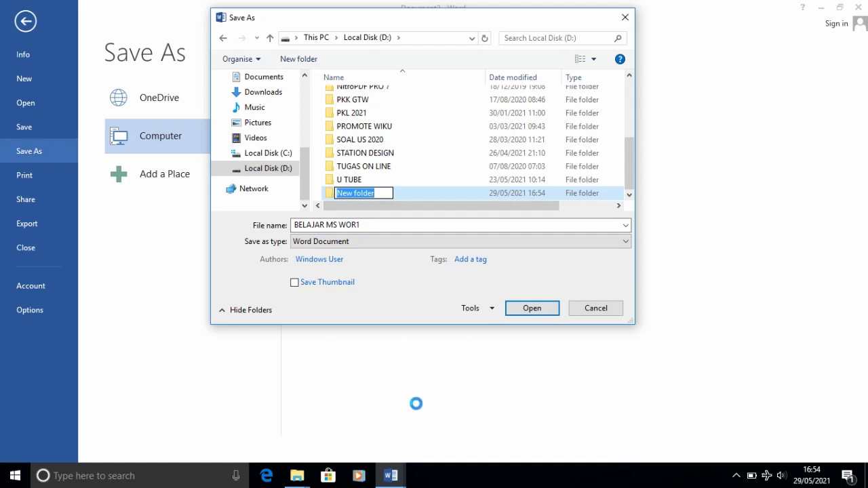
text(MS)
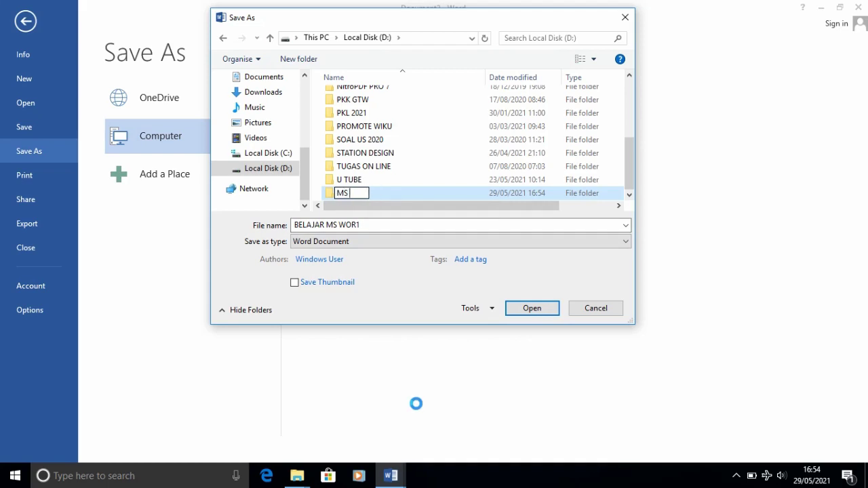
text( WORD)
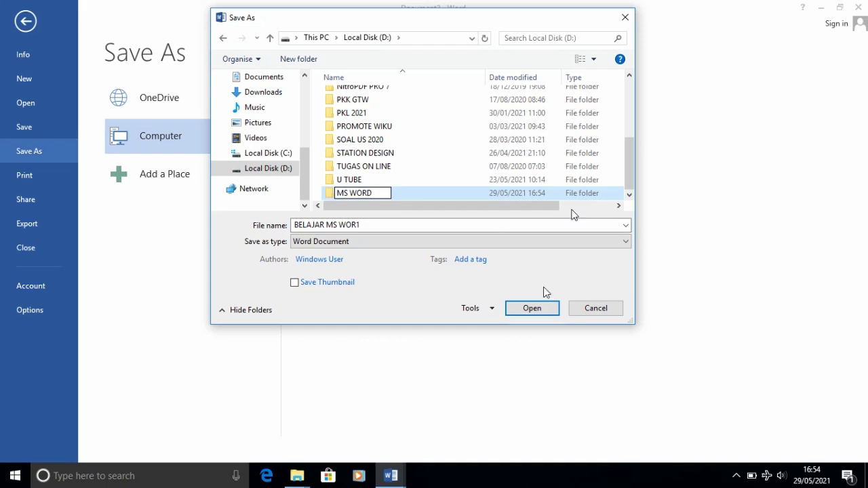
click(428, 196)
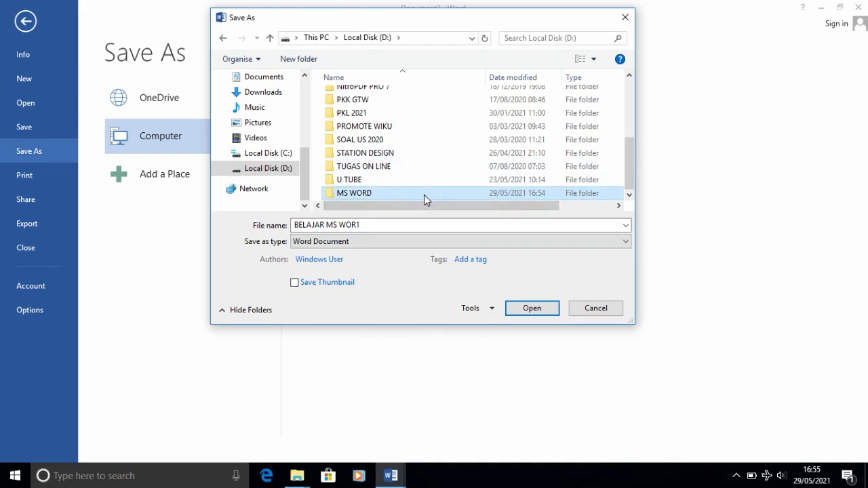
double_click(374, 194)
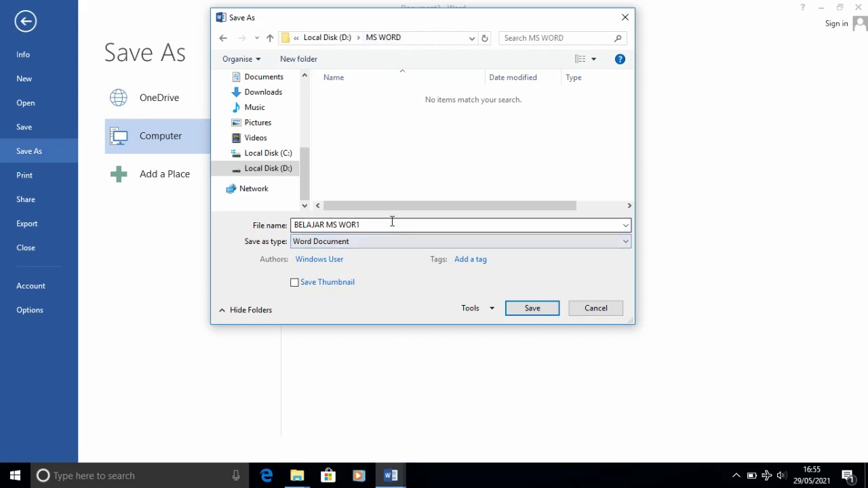
Correct the file name to BELAJAR MS WORD and save the document as a Word Document in the new folder
click(371, 225)
click(372, 226)
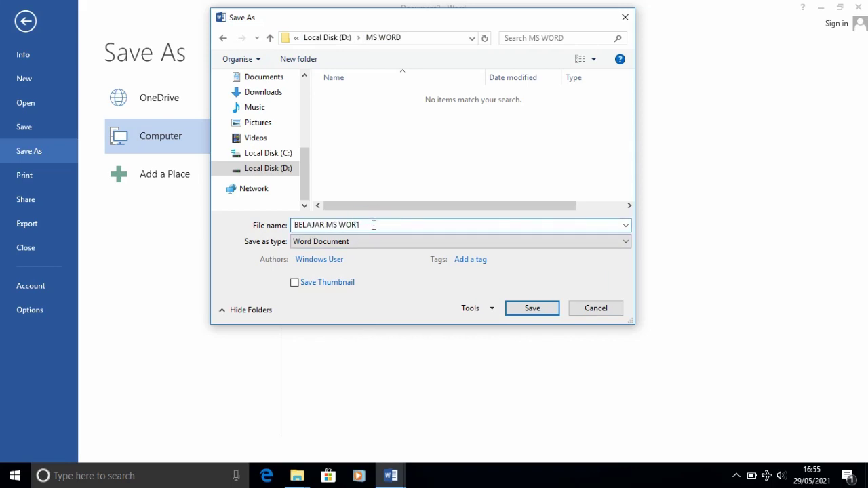
text(D)
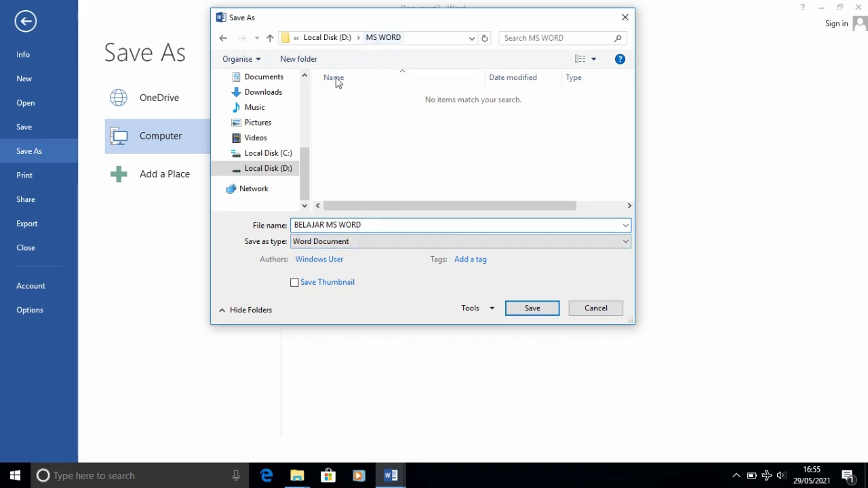
click(533, 313)
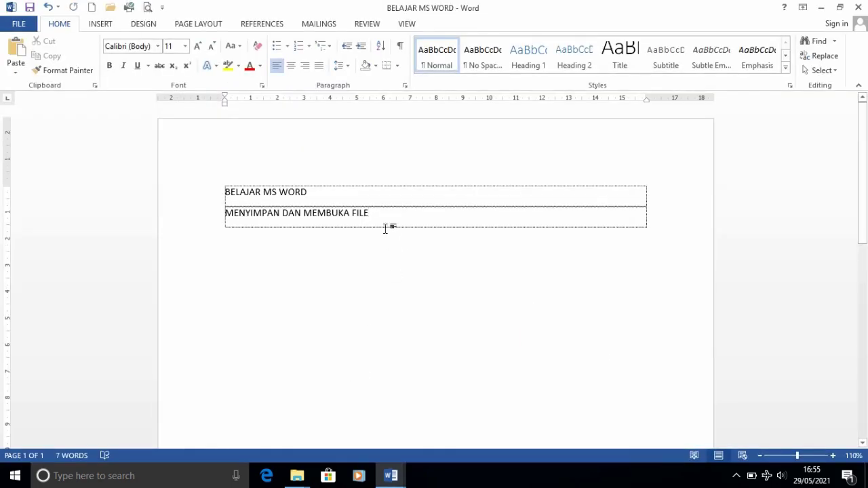
Leave two empty paragraphs below "MENYIMPAN DAN MEMBUKA FILE" and enter "LOCAL DISK D-→FOLDER MS WORD" in the third
key(Tab)
key(Tab)
key(Tab)
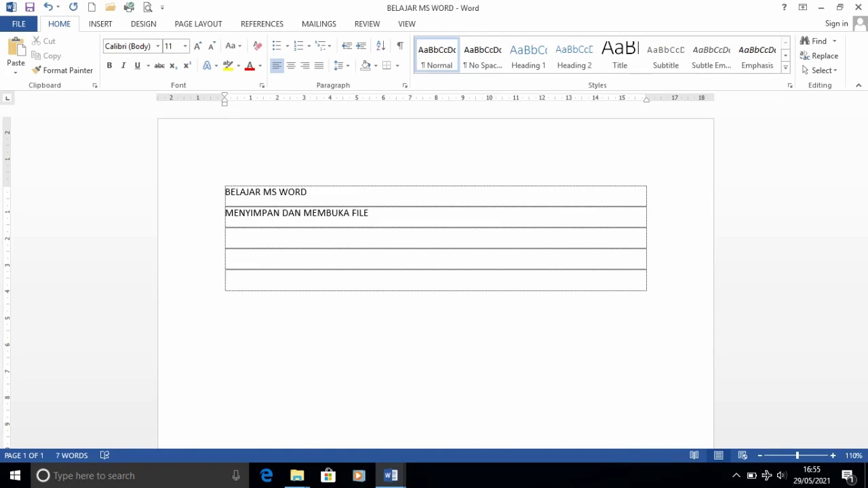
text(LOCAL DISK D)
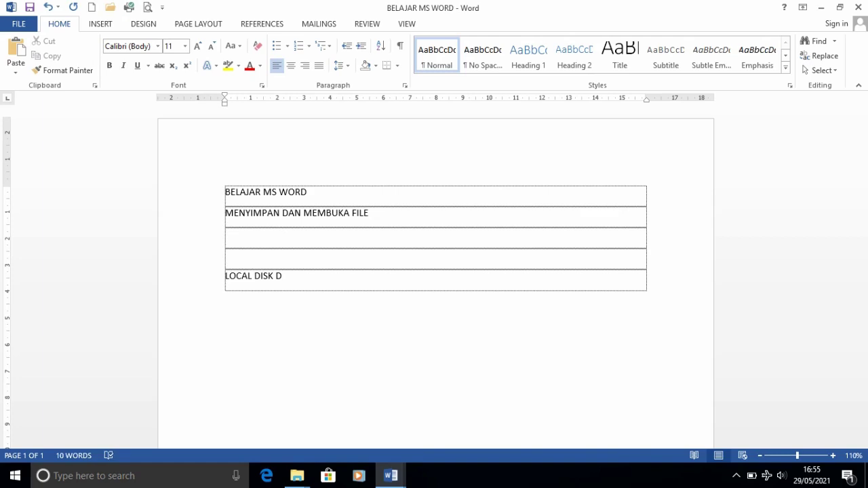
text(__)
text(>)
text(FOLDER)
text( MS WOR)
text(D)
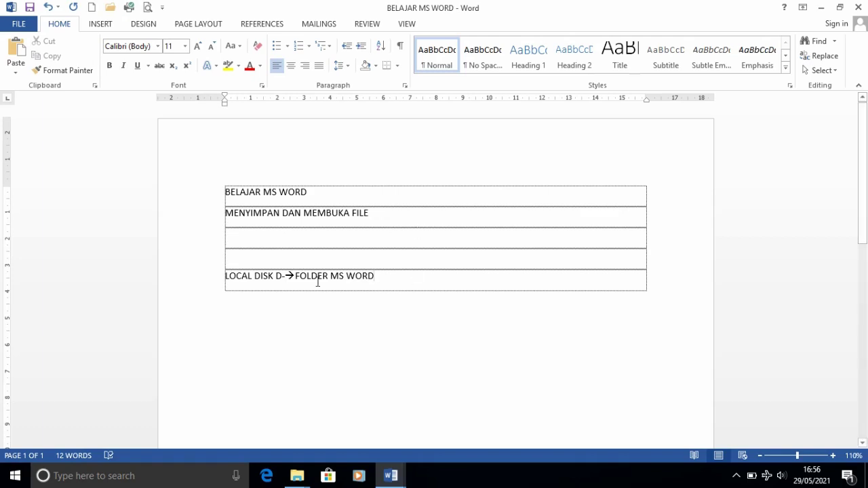
mouse_move(224, 277)
mouse_down()
mouse_move(380, 270)
mouse_move(231, 285)
mouse_up()
click(381, 270)
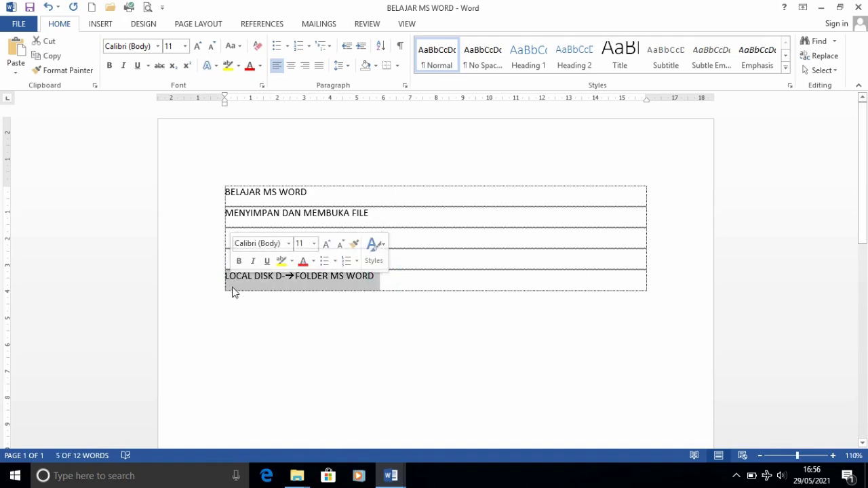
click(231, 281)
click(226, 276)
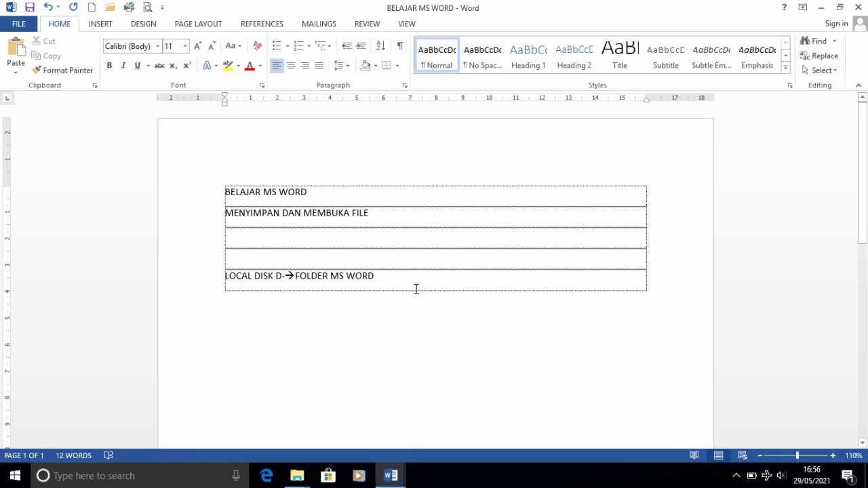
click(389, 273)
drag(389, 273, 202, 279)
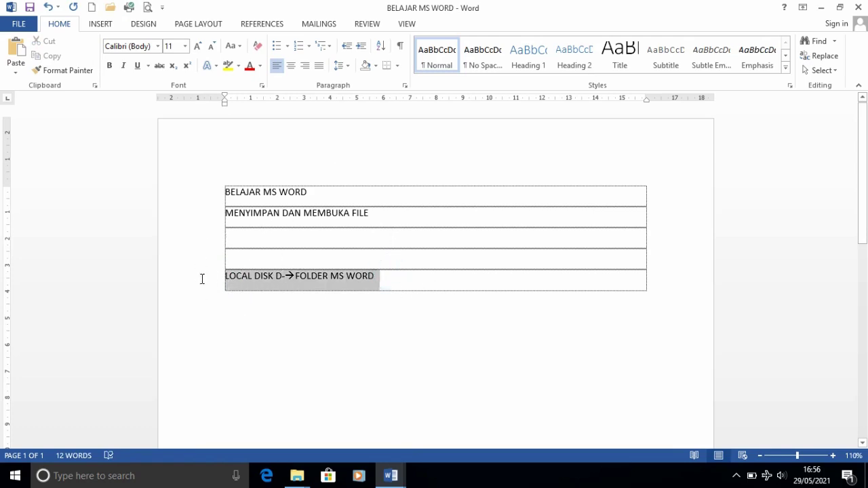
drag(372, 219, 190, 211)
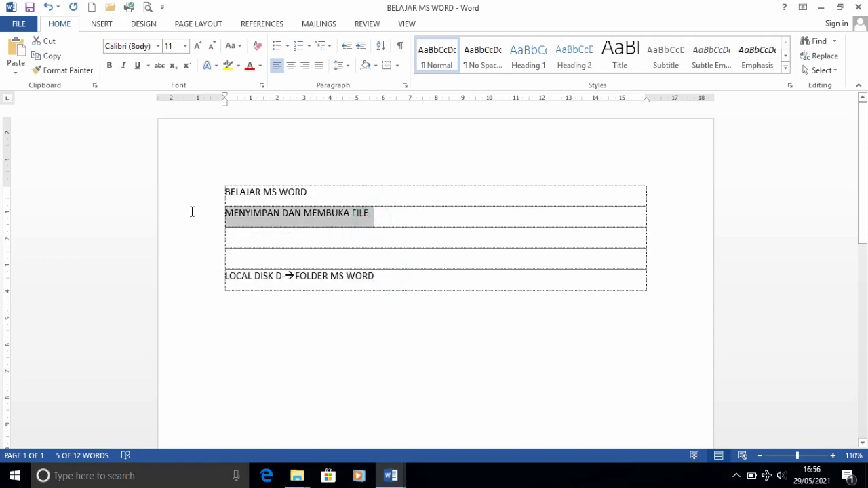
Add two empty paragraphs below the "LOCAL DISK D" line
click(229, 277)
click(382, 276)
key(Tab)
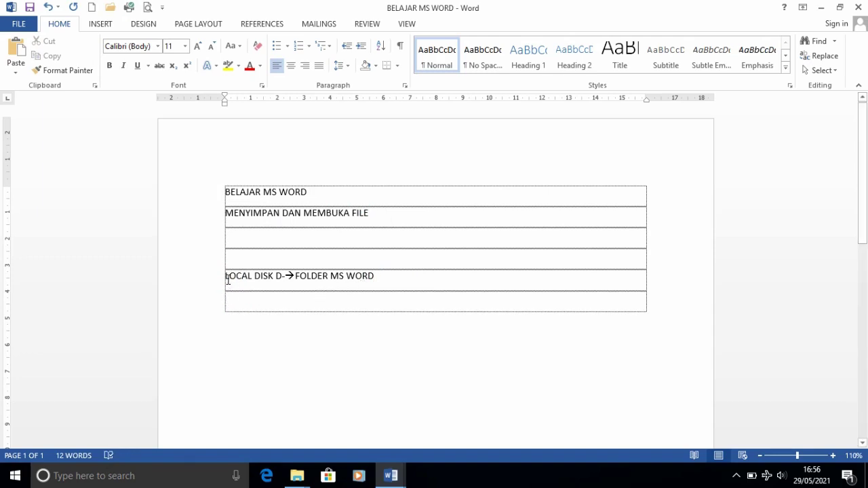
drag(228, 279, 376, 277)
click(312, 277)
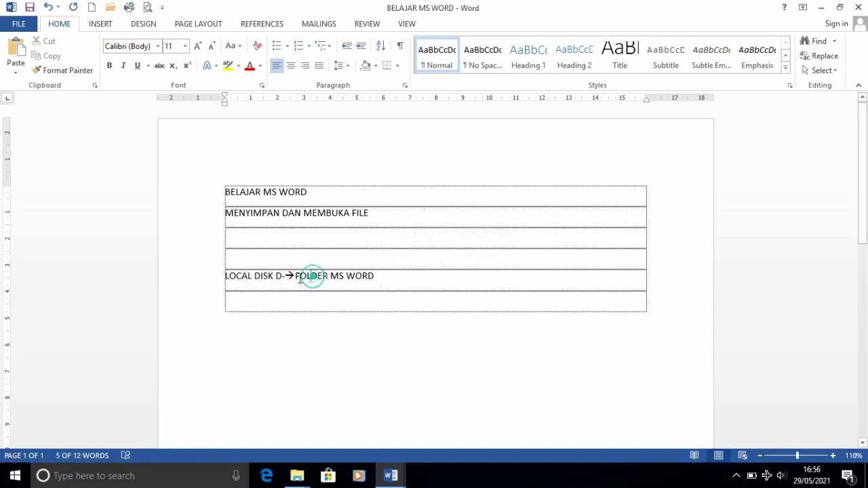
double_click(307, 279)
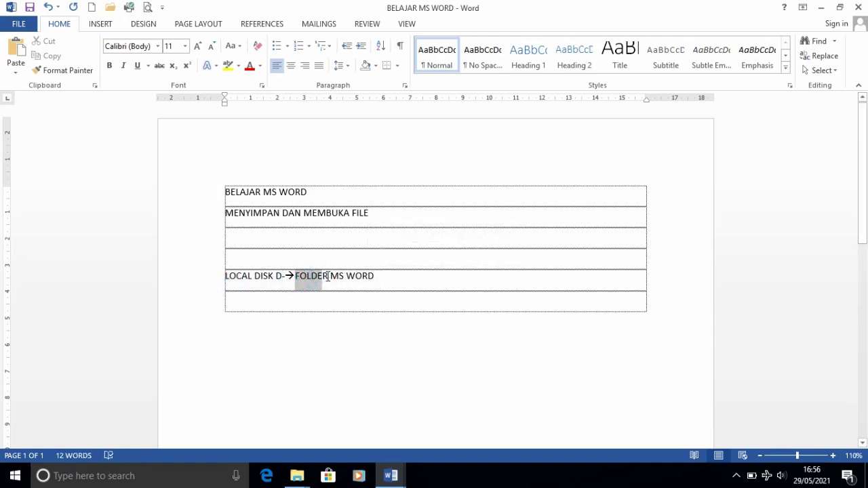
click(403, 286)
key(Return)
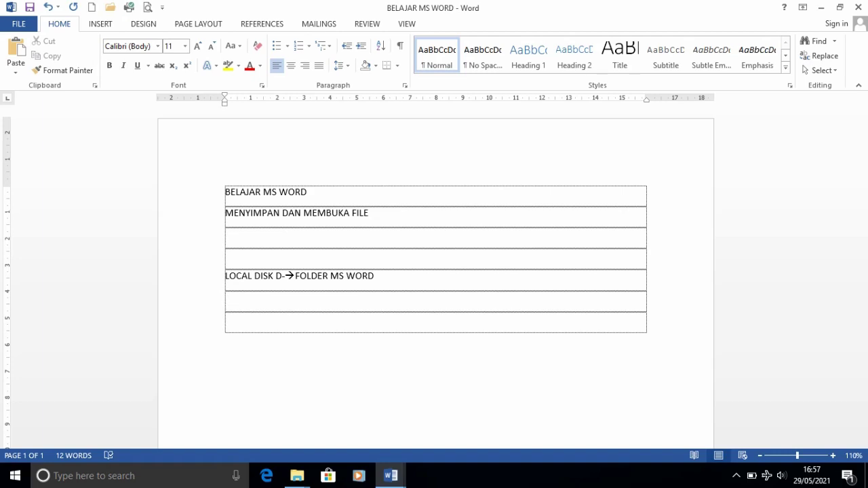
click(323, 278)
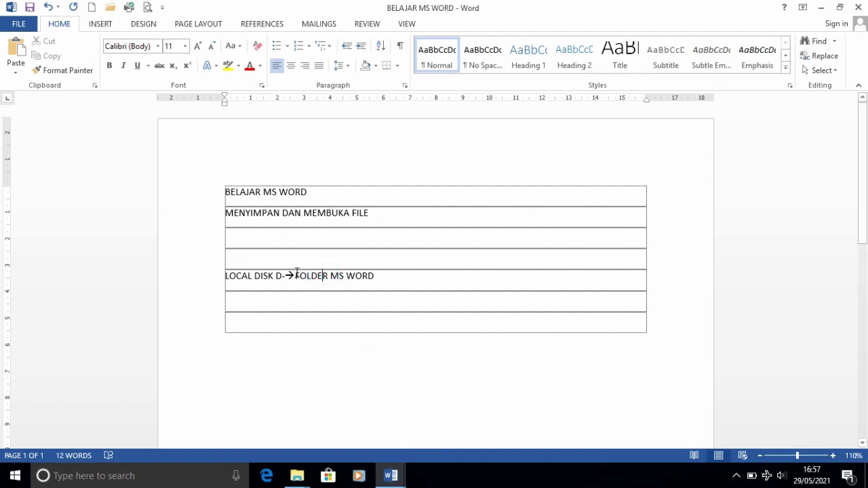
drag(298, 279, 324, 278)
drag(328, 278, 328, 278)
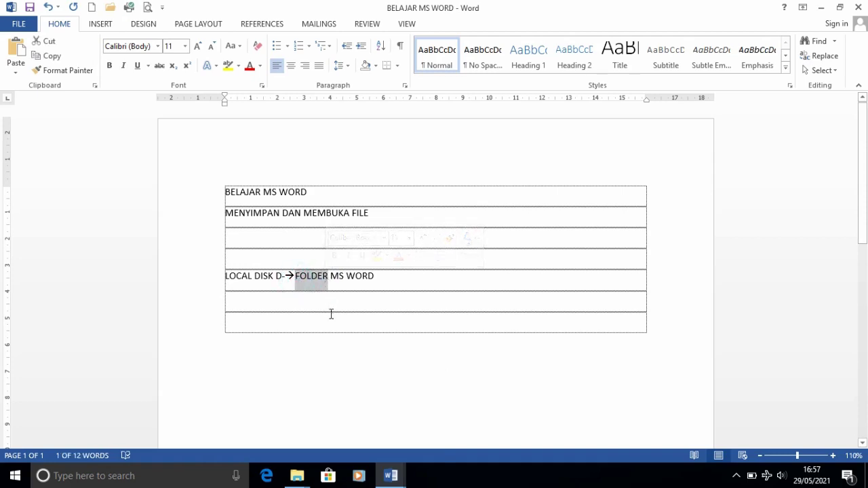
click(330, 312)
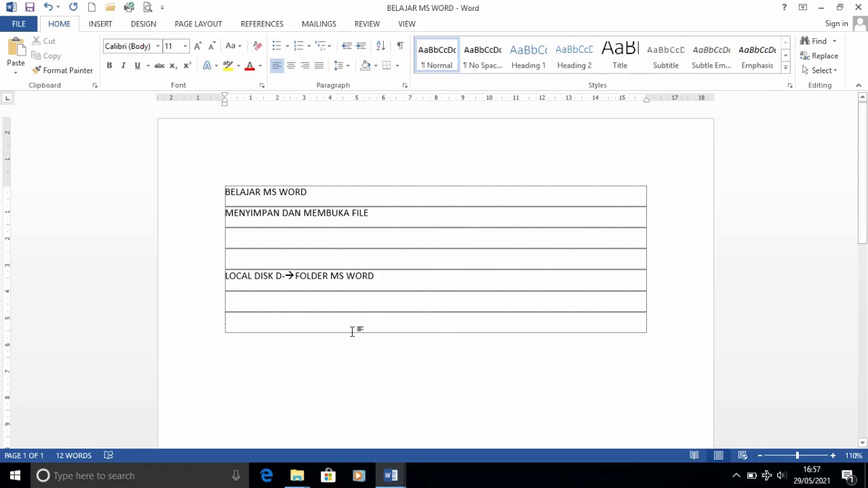
click(391, 278)
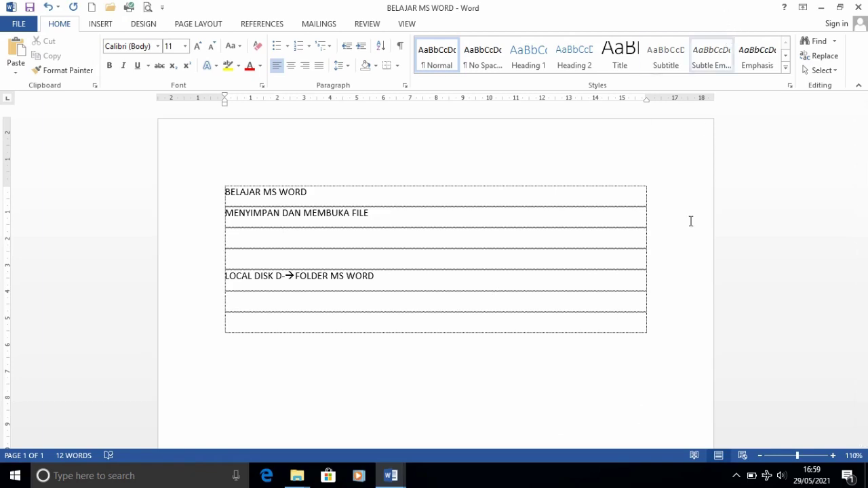
Open a File Explorer window to show the computer's folders and drives, and switch back to the Word document
right_click(14, 480)
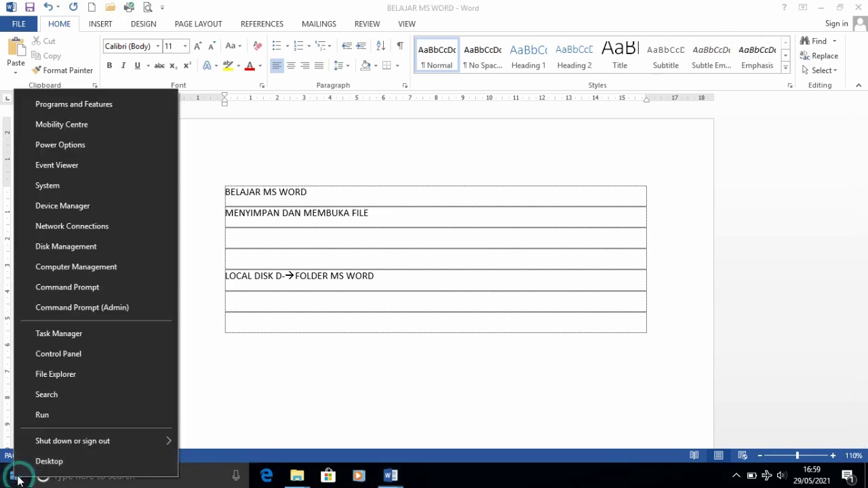
click(68, 374)
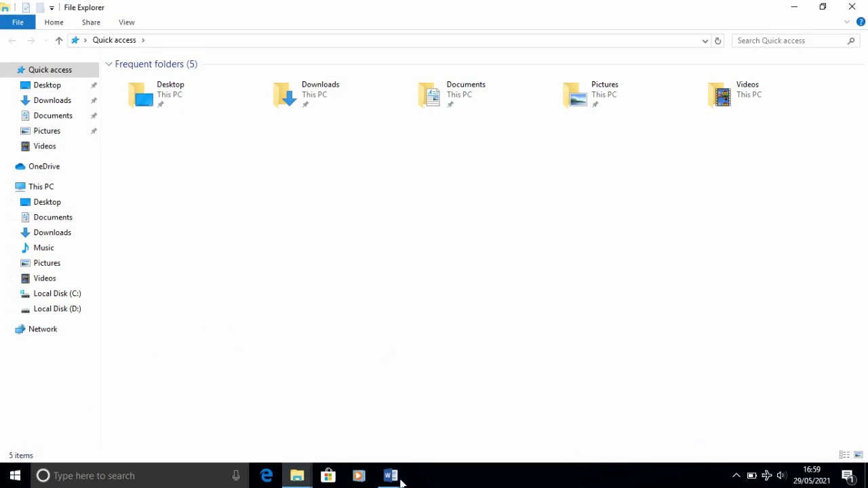
mouse_move(400, 483)
click(577, 422)
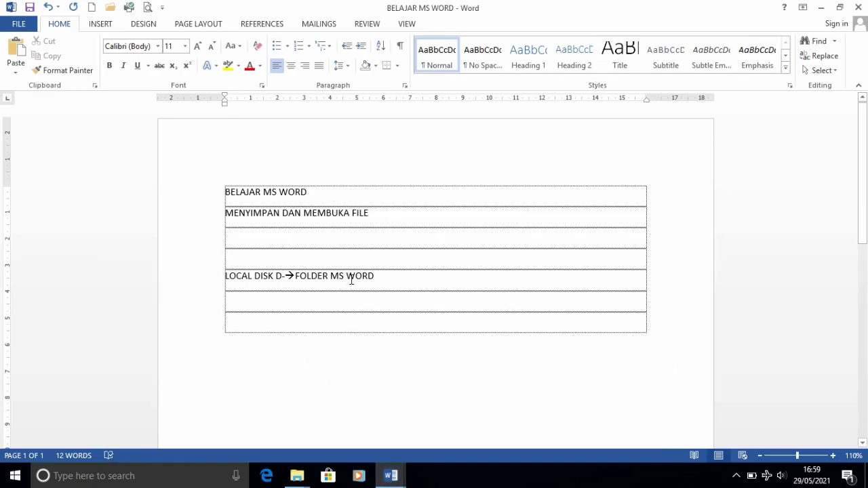
Switch to File Explorer, check the BELAJAR MS WORD file in the MS WORD folder on Local Disk (D:), and close the window
click(297, 476)
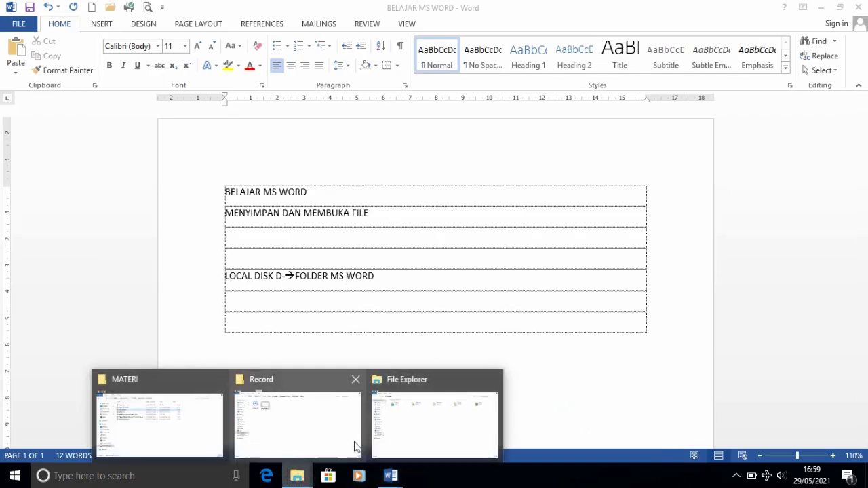
click(410, 423)
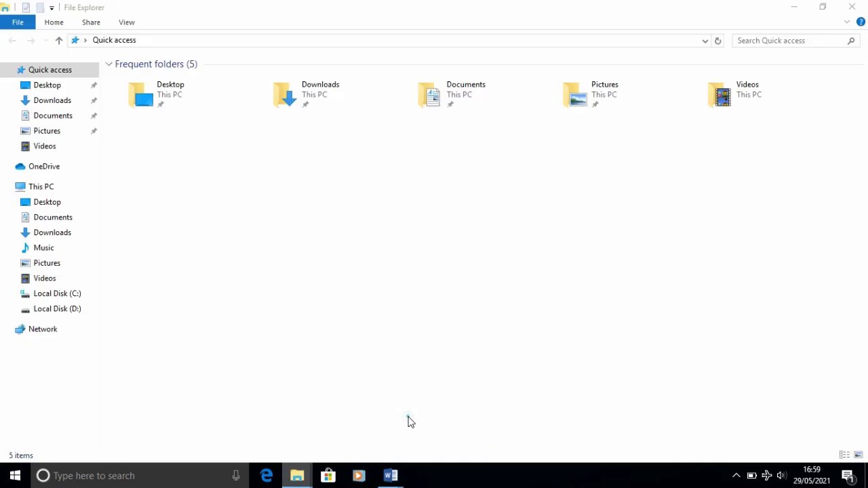
click(64, 311)
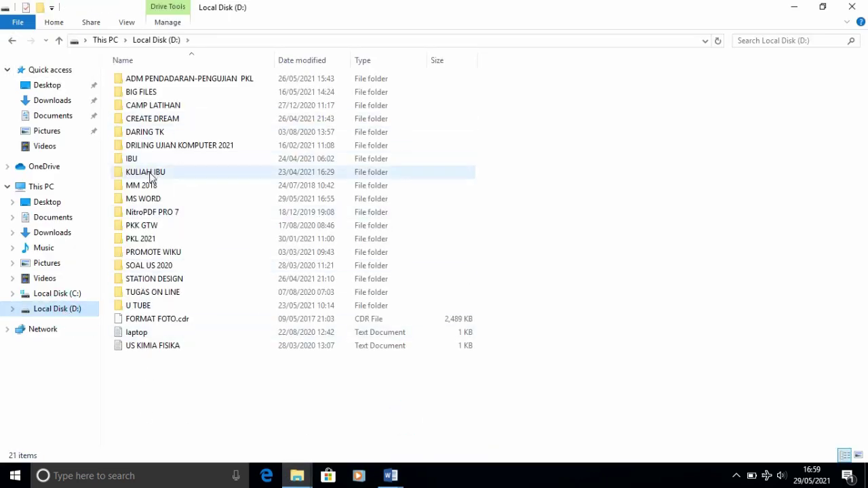
click(156, 201)
double_click(156, 203)
click(137, 81)
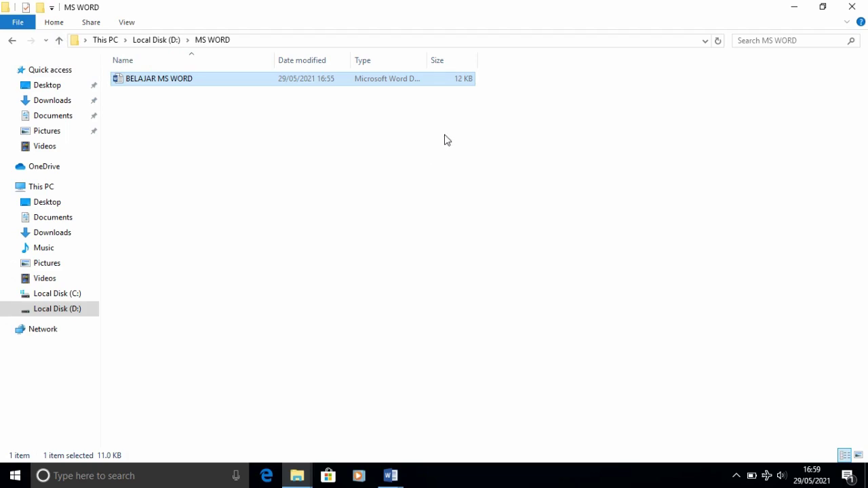
click(853, 9)
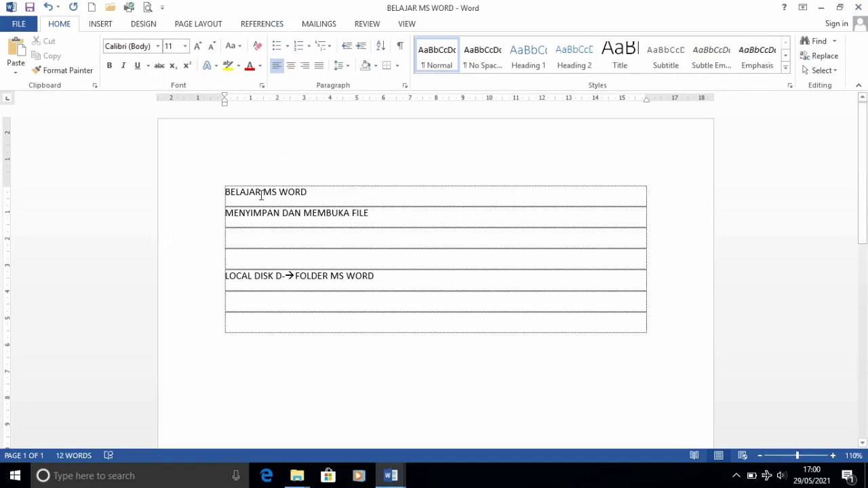
Close the BELAJAR MS WORD document with its changes saved, and close the other open Word document
drag(224, 192, 387, 281)
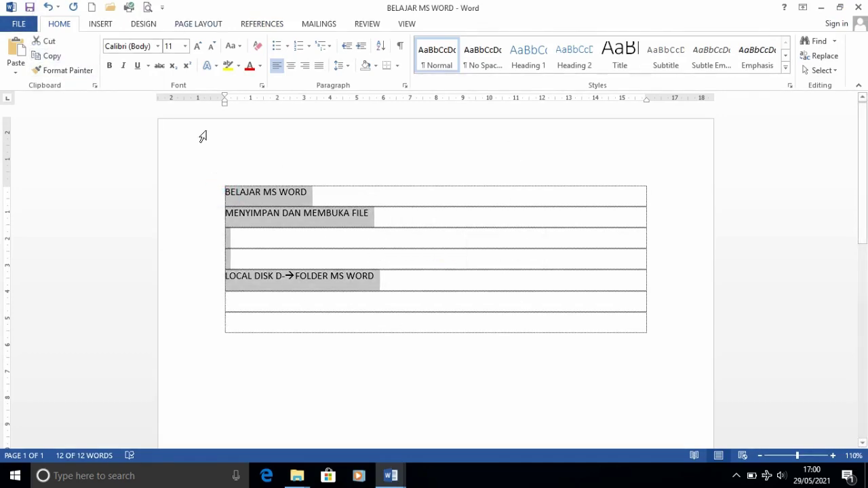
click(861, 7)
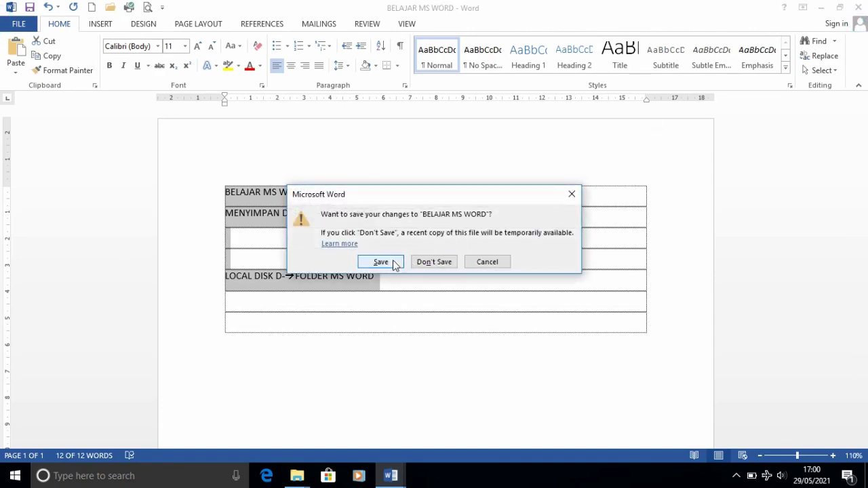
click(269, 292)
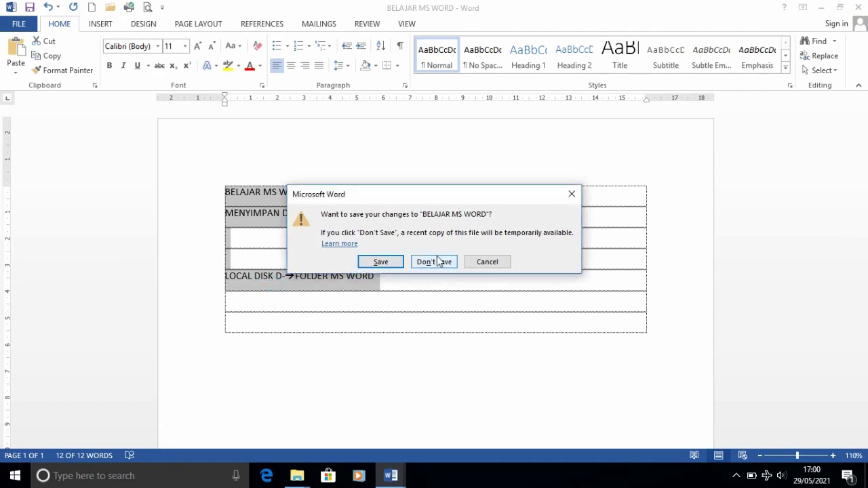
click(390, 268)
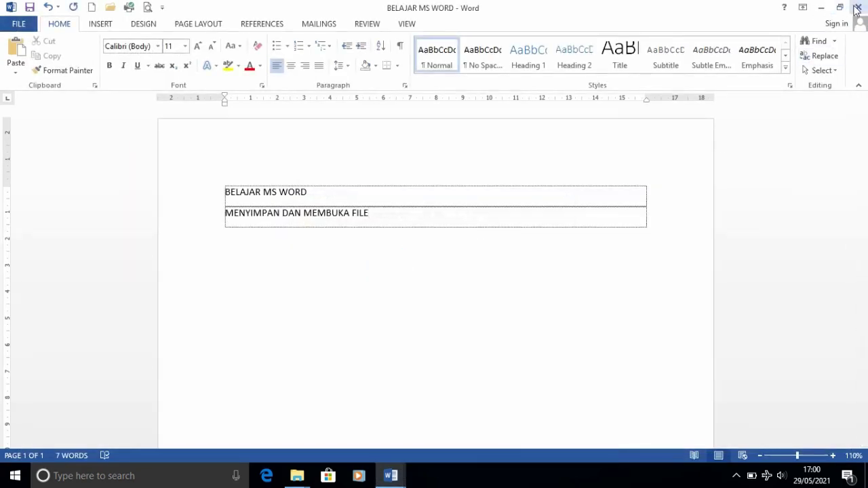
click(859, 7)
right_click(440, 204)
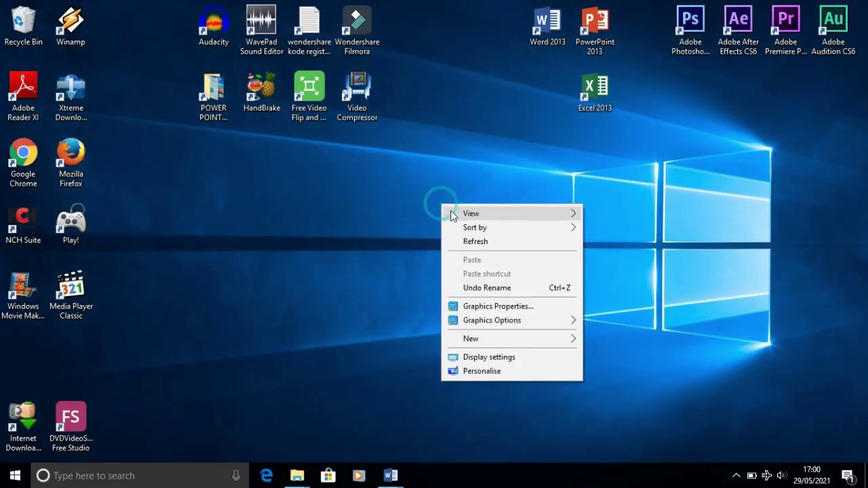
click(480, 245)
right_click(245, 205)
click(494, 214)
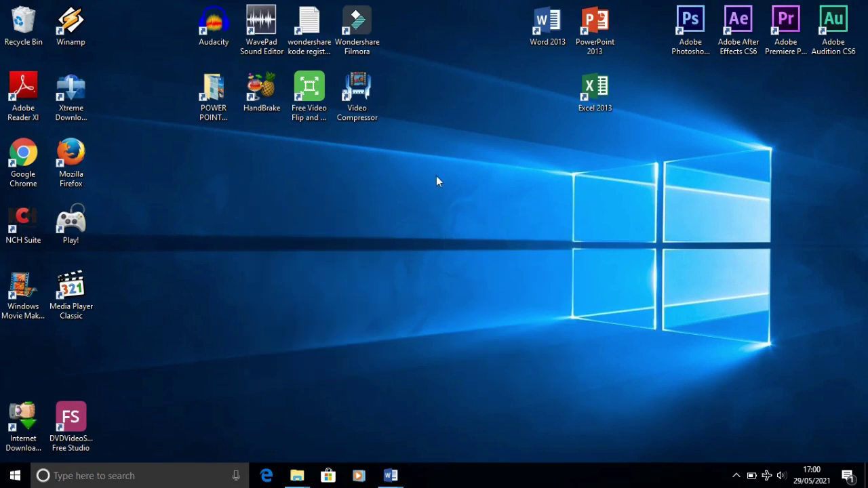
Start Word 2013 from the desktop, maximize its window, and create a blank document
double_click(547, 24)
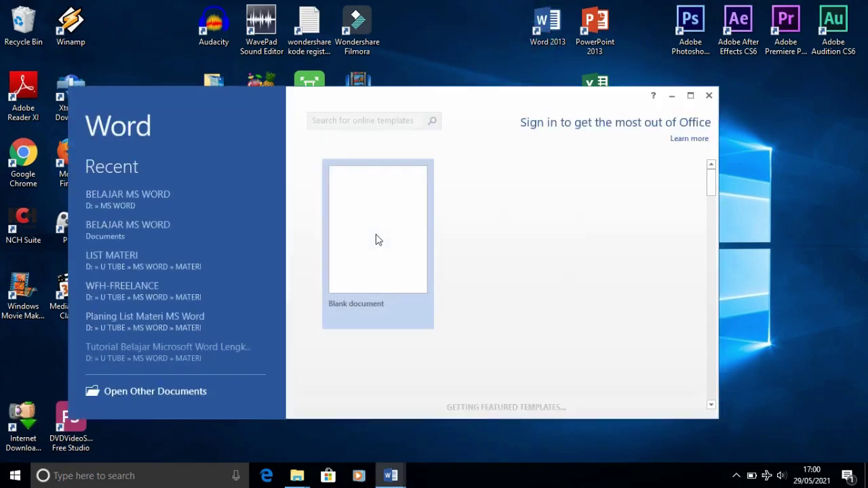
click(691, 96)
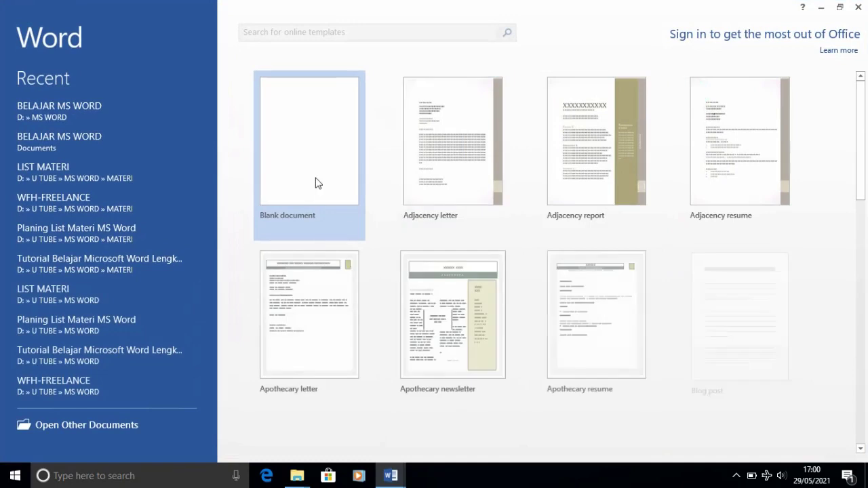
click(315, 180)
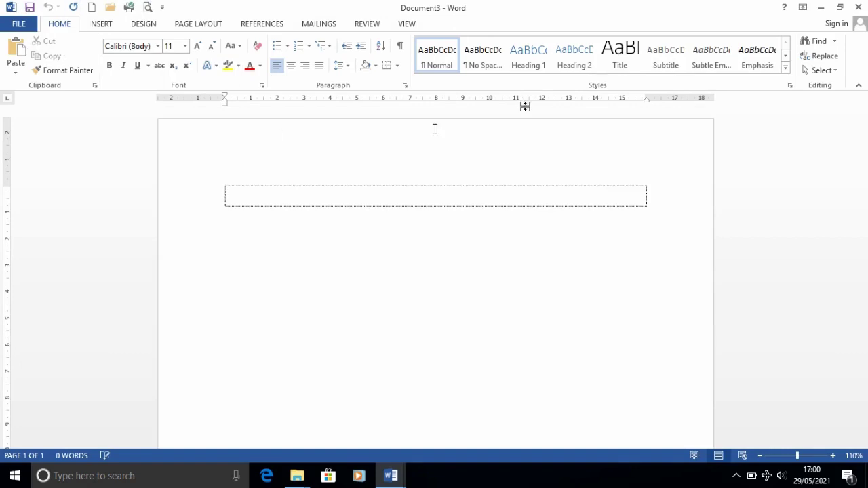
click(483, 203)
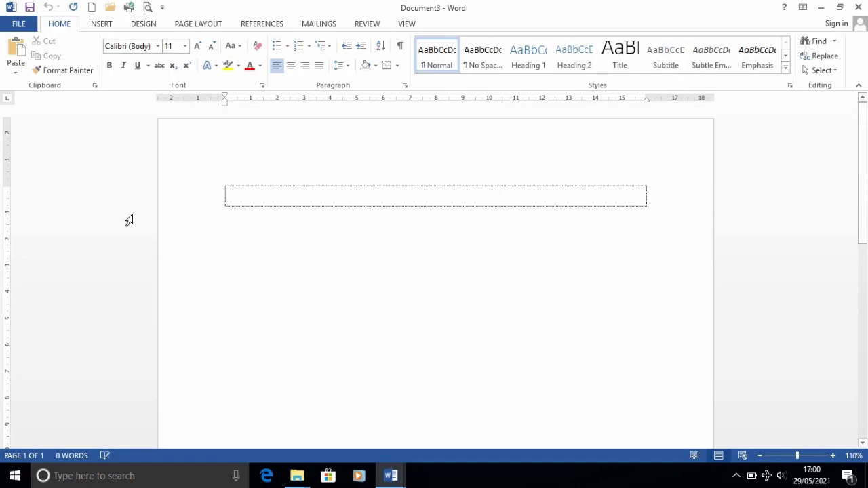
click(20, 25)
click(25, 24)
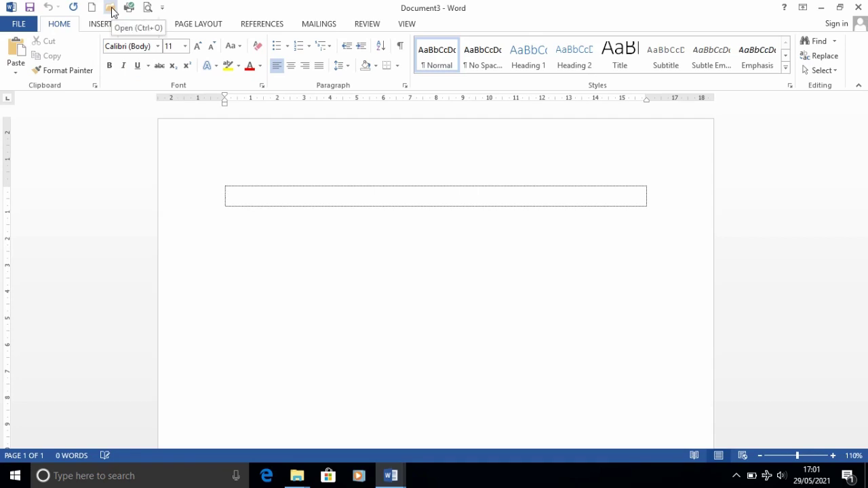
click(162, 8)
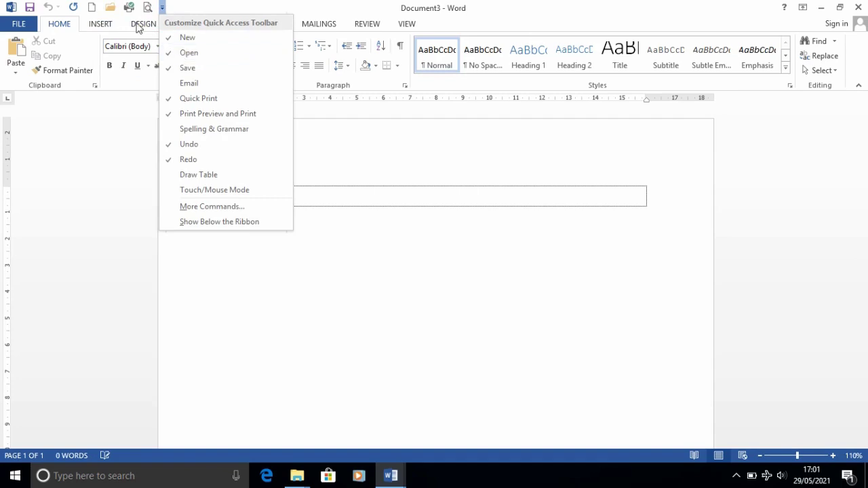
click(333, 263)
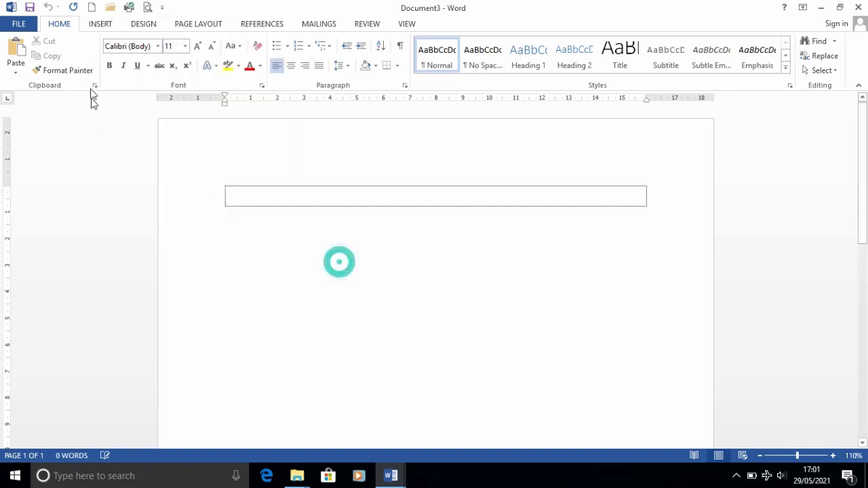
Open the BELAJAR MS WORD document from the MS WORD folder on Local Disk (D:)
click(110, 8)
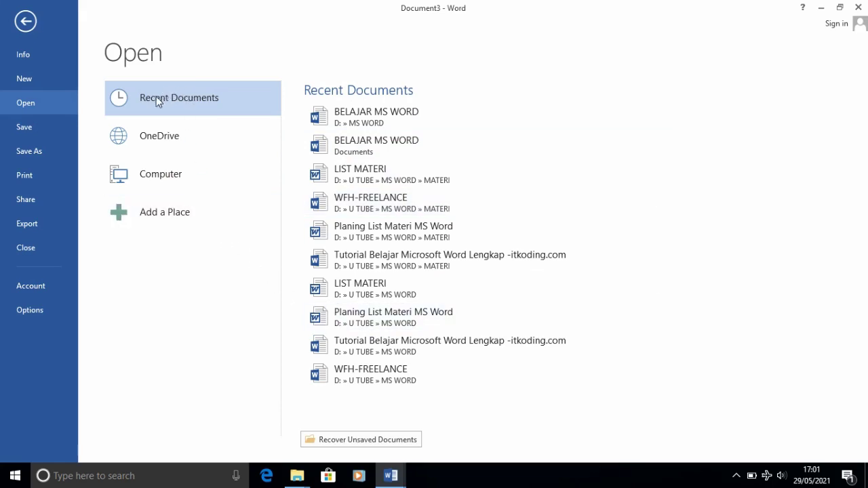
click(163, 178)
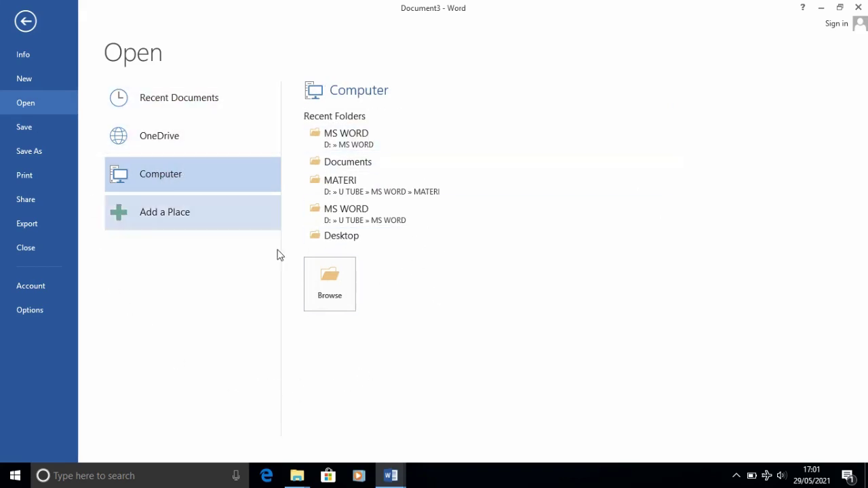
click(335, 280)
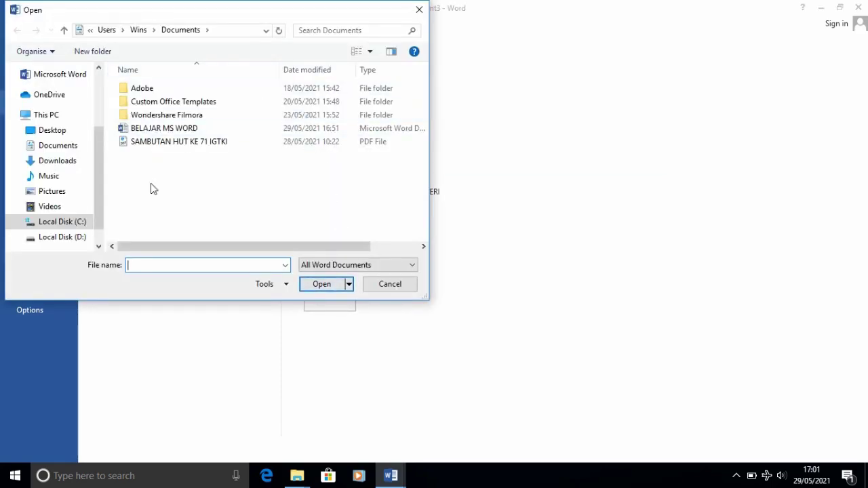
click(75, 241)
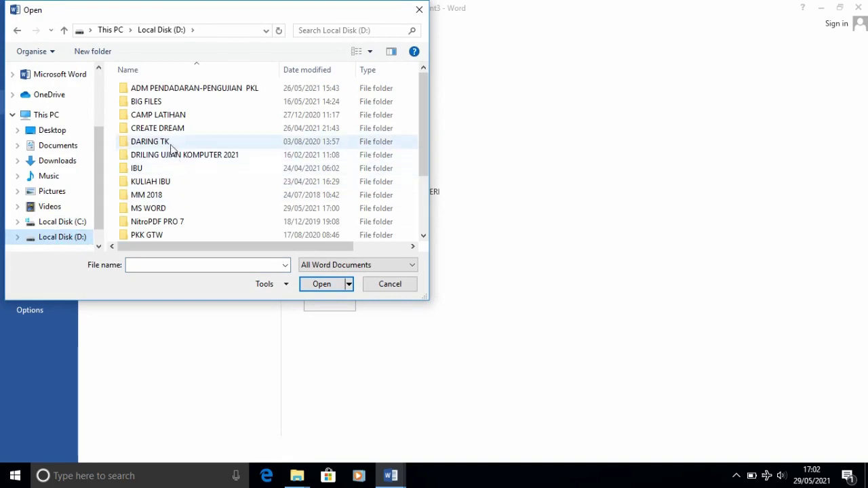
scroll(158, 135, down, 1)
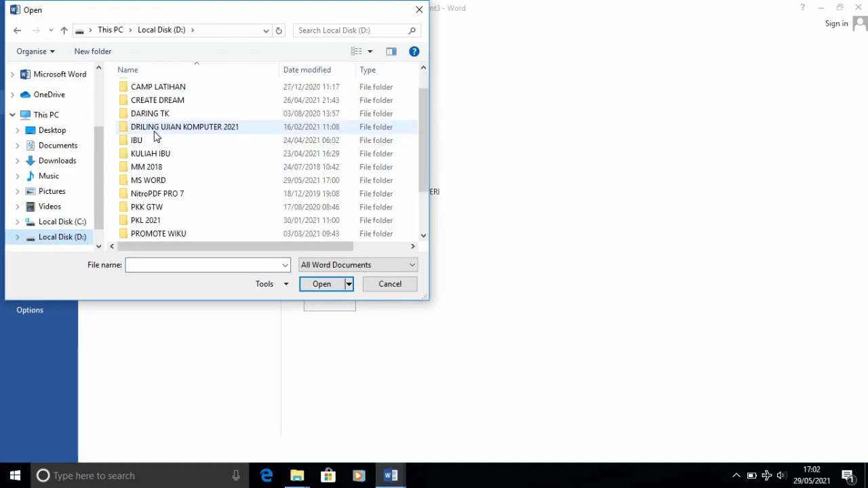
double_click(147, 186)
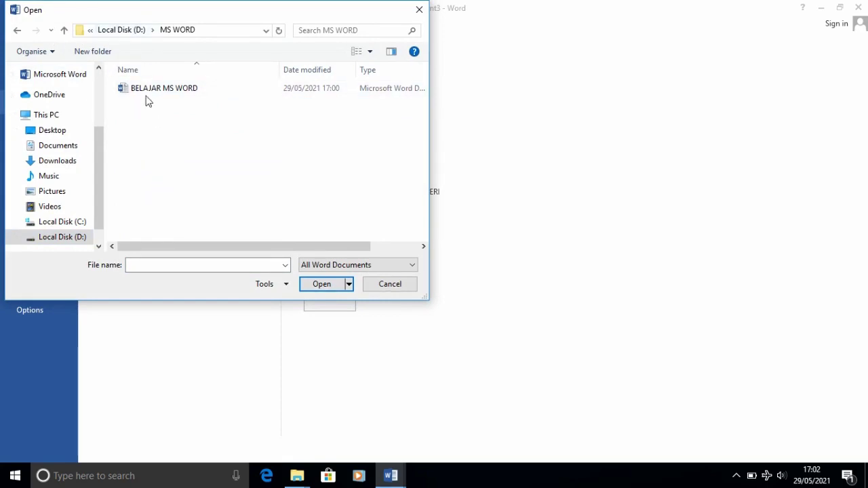
click(158, 96)
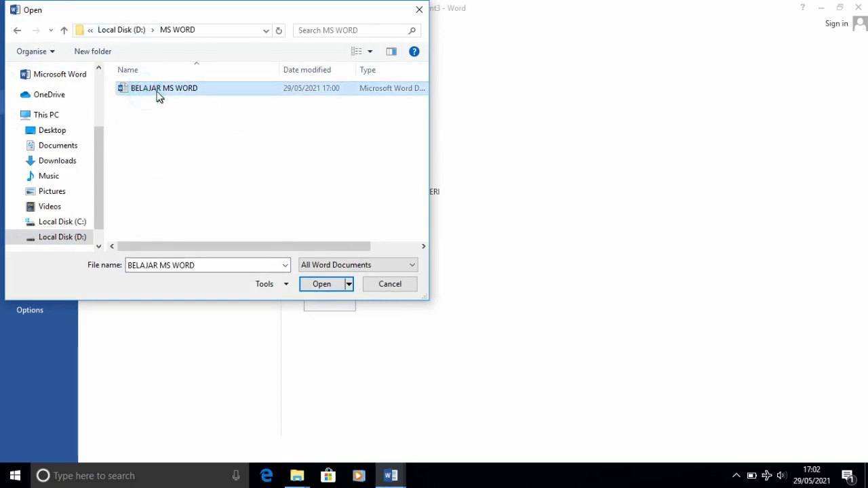
click(319, 284)
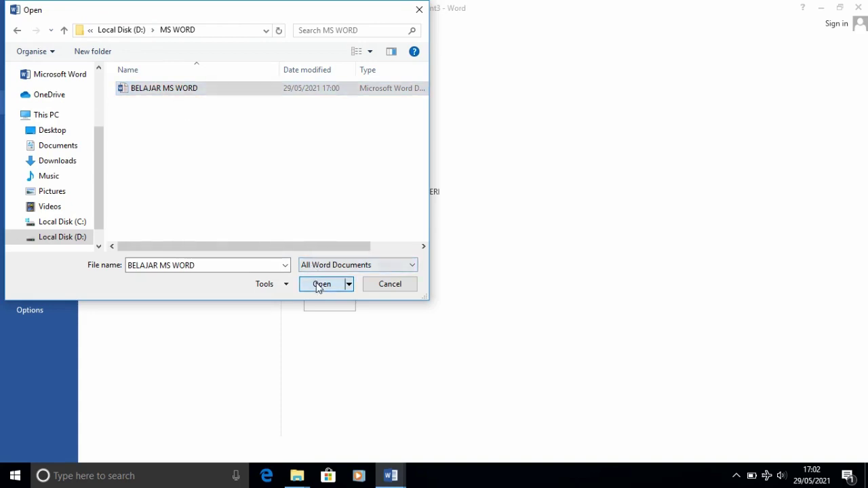
Examine the opened document's text from the BELAJAR MS WORD heading down to the LOCAL DISK D line
drag(229, 196, 405, 291)
click(350, 244)
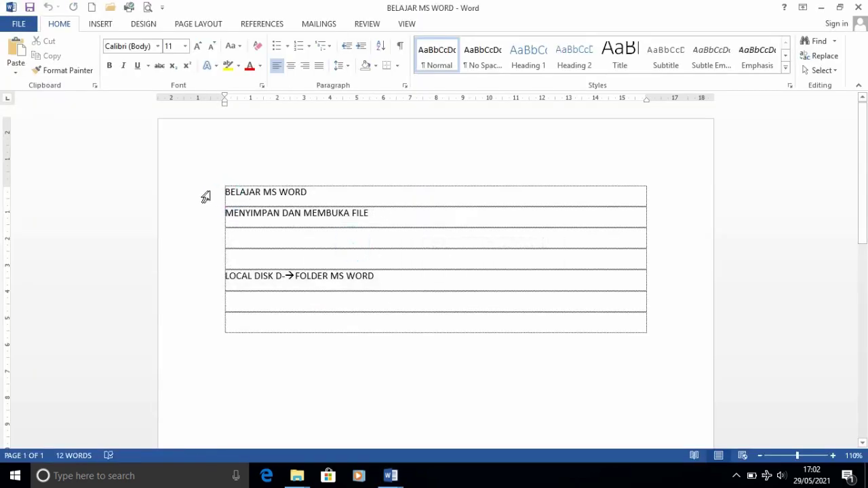
drag(222, 192, 380, 272)
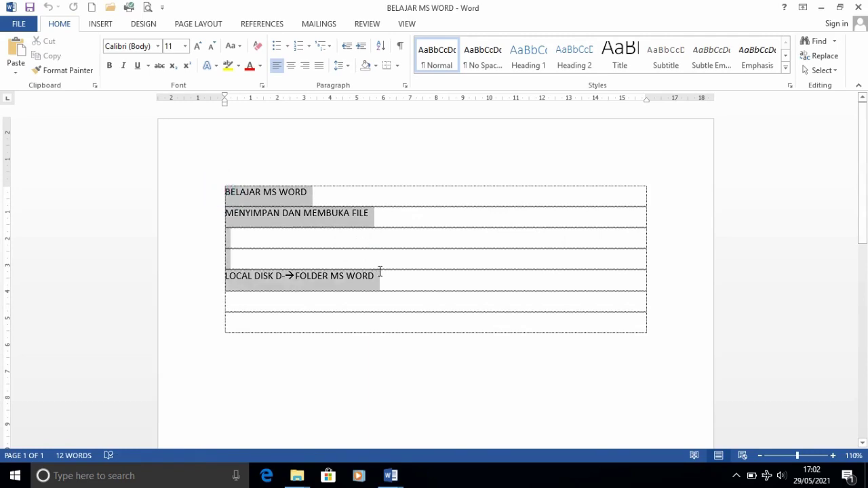
click(304, 202)
drag(225, 192, 396, 282)
click(280, 216)
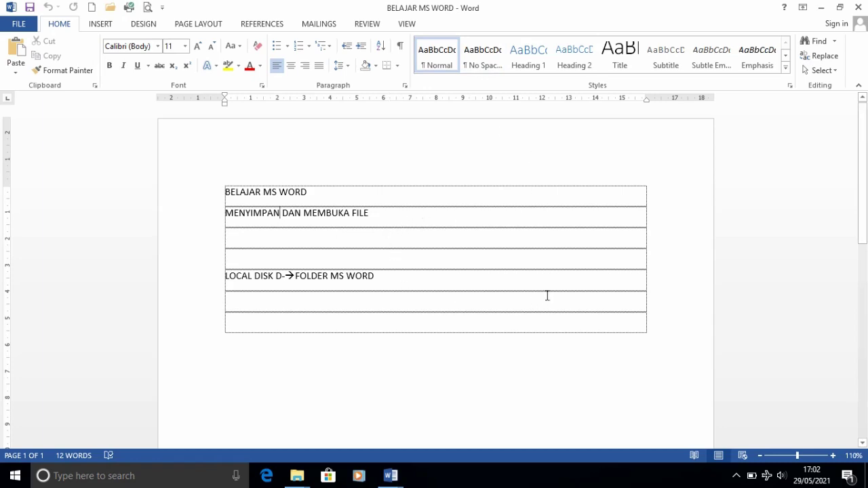
scroll(520, 248, down, 2)
scroll(441, 267, up, 2)
click(407, 276)
mouse_move(866, 162)
mouse_down()
mouse_move(867, 203)
mouse_move(865, 161)
mouse_up()
Close the document and open the MS WORD folder on Local Disk (D:) in a new File Explorer window
click(860, 9)
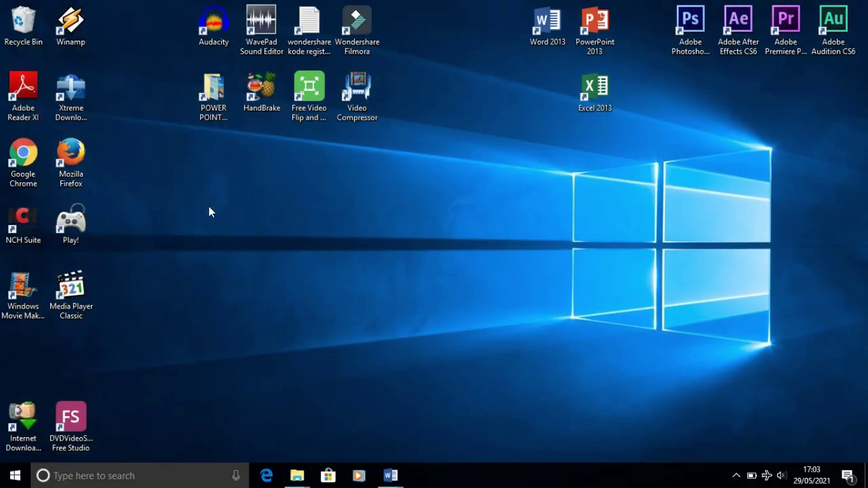
right_click(14, 476)
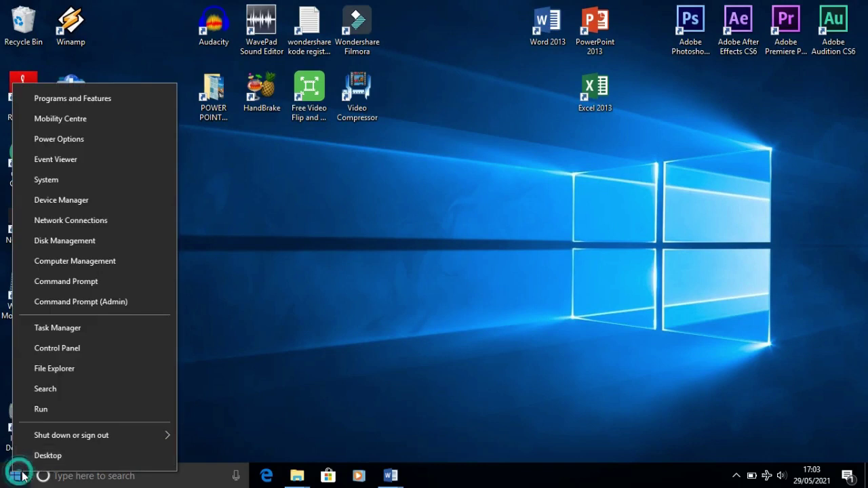
click(64, 371)
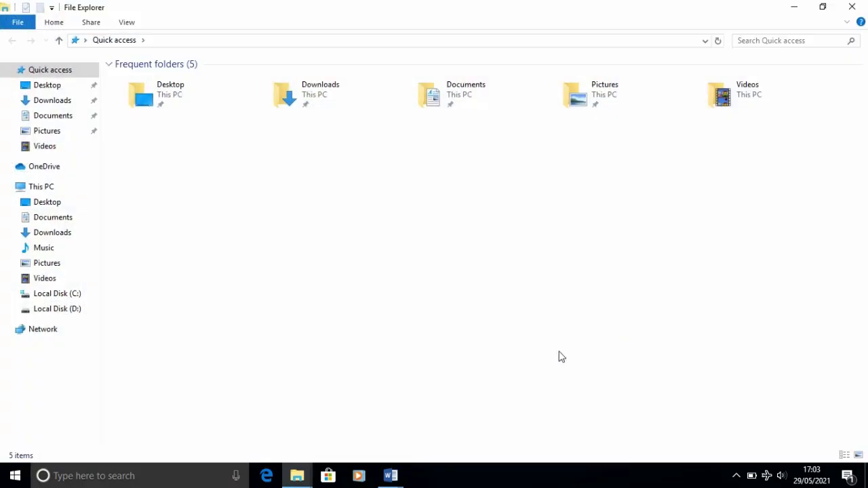
click(67, 311)
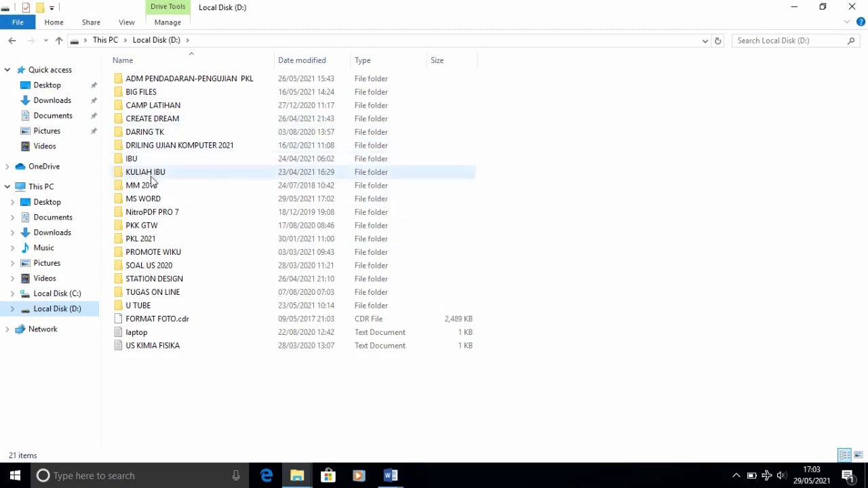
click(149, 202)
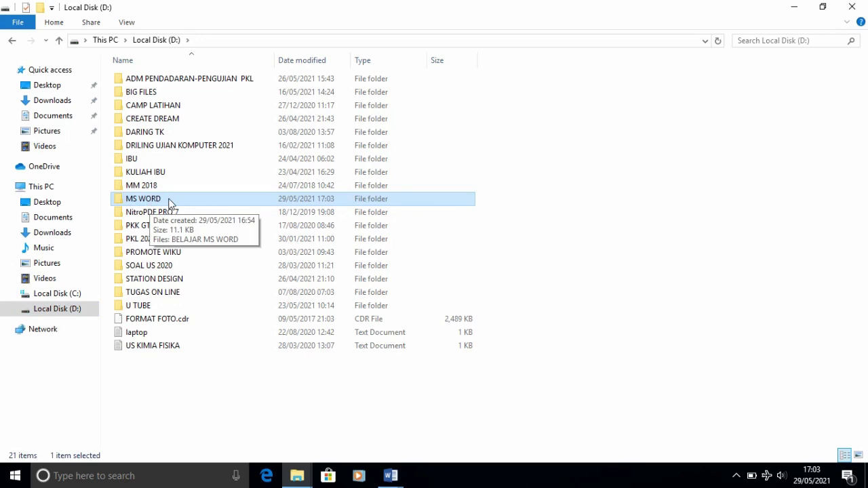
double_click(172, 199)
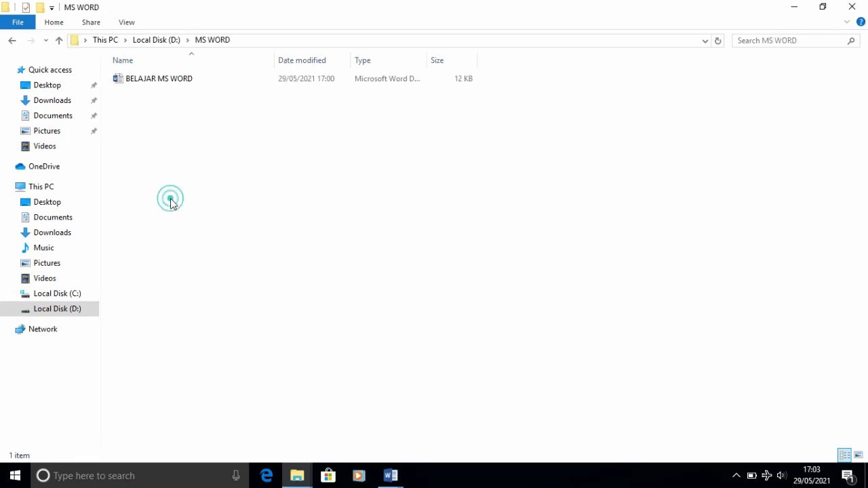
Create a new subfolder with the default name inside the MS WORD folder on Local Disk (D:)
right_click(155, 135)
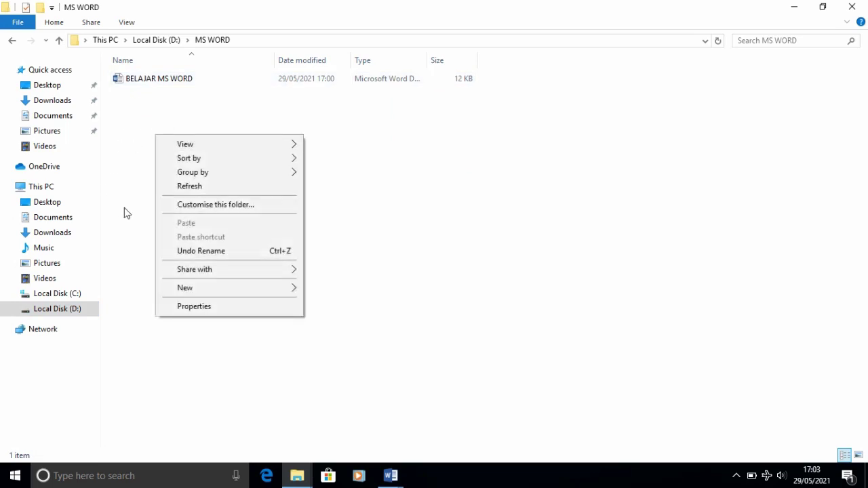
mouse_move(222, 286)
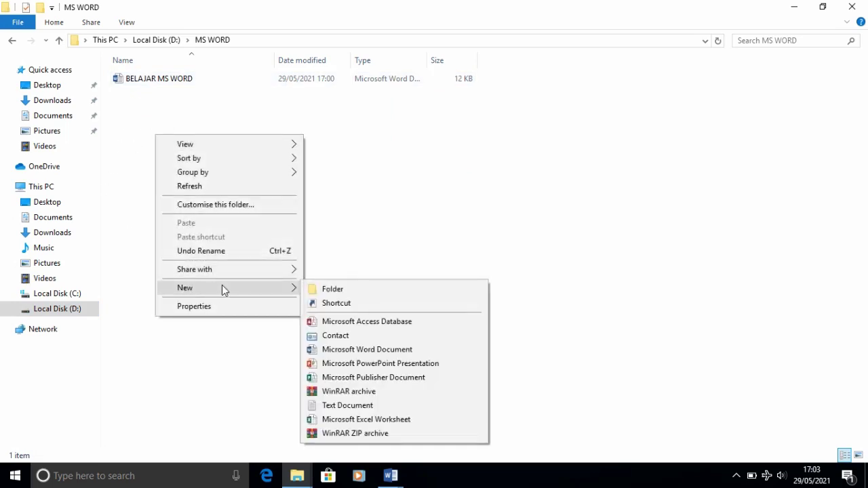
click(329, 289)
click(182, 202)
click(182, 202)
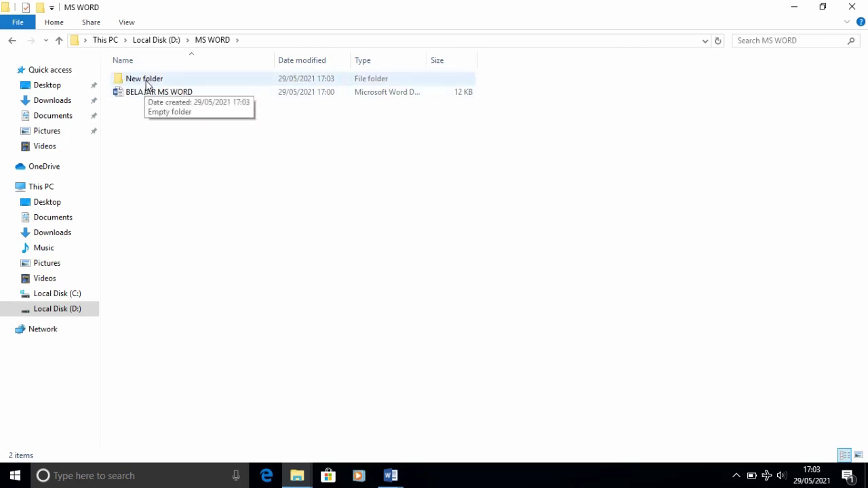
click(148, 81)
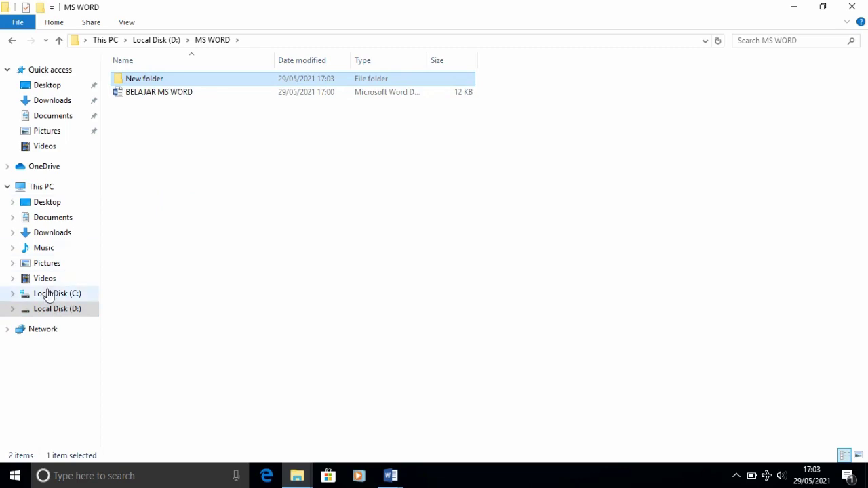
Expand Local Disk (D:) and MS WORD in the folder tree, widen the tree, and open the new subfolder
click(13, 310)
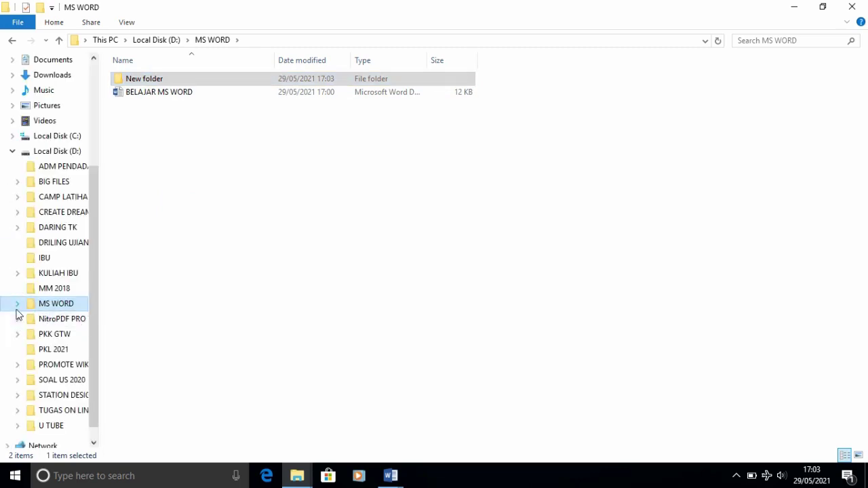
click(17, 304)
drag(97, 296, 97, 322)
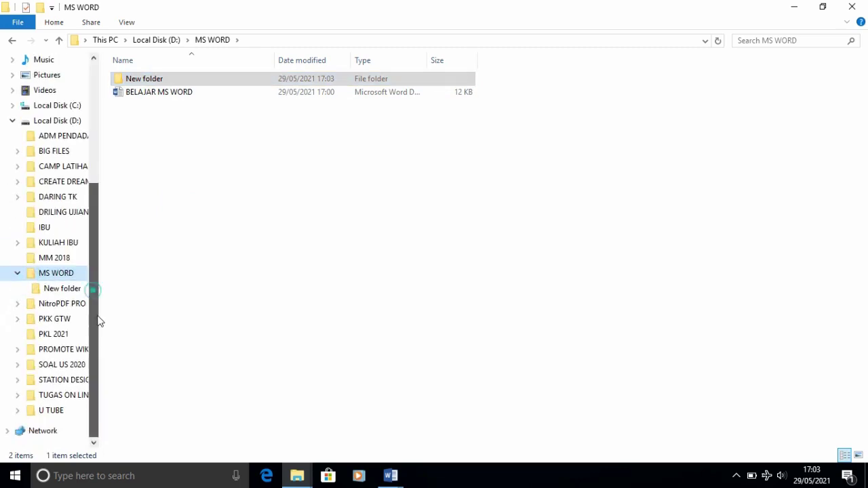
click(68, 280)
drag(101, 249, 209, 248)
click(65, 292)
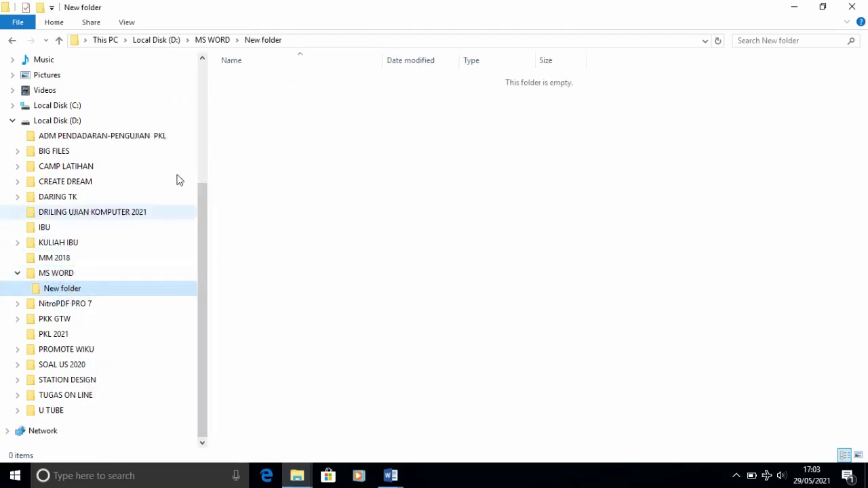
Compare the contents of the MS WORD folder and its new subfolder, finishing in MS WORD
click(70, 275)
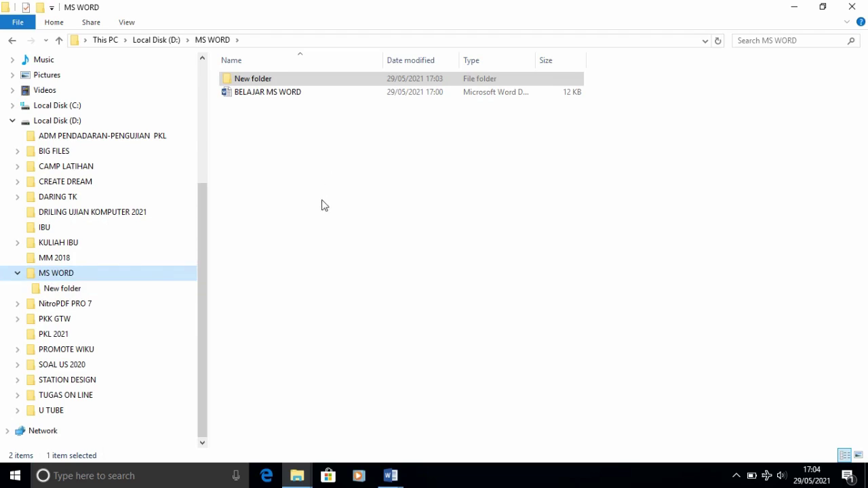
click(75, 287)
click(74, 276)
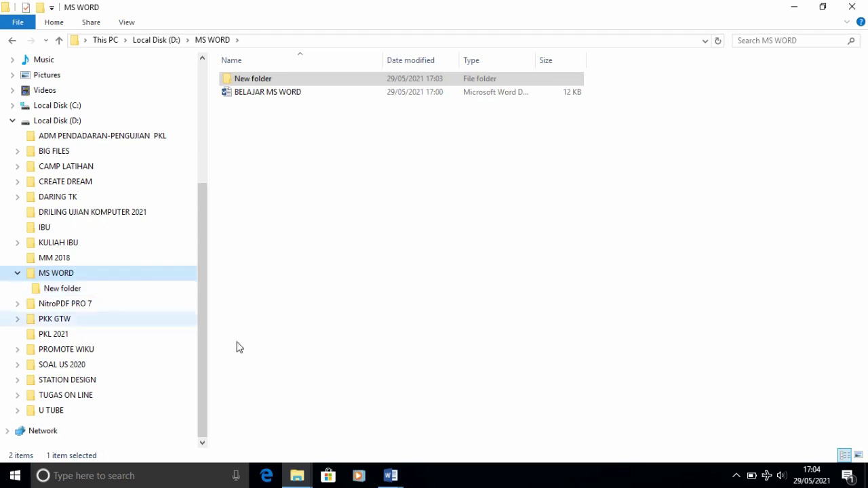
Minimize the folder window, start Word 2013 from the desktop maximized, and create a blank document
click(793, 8)
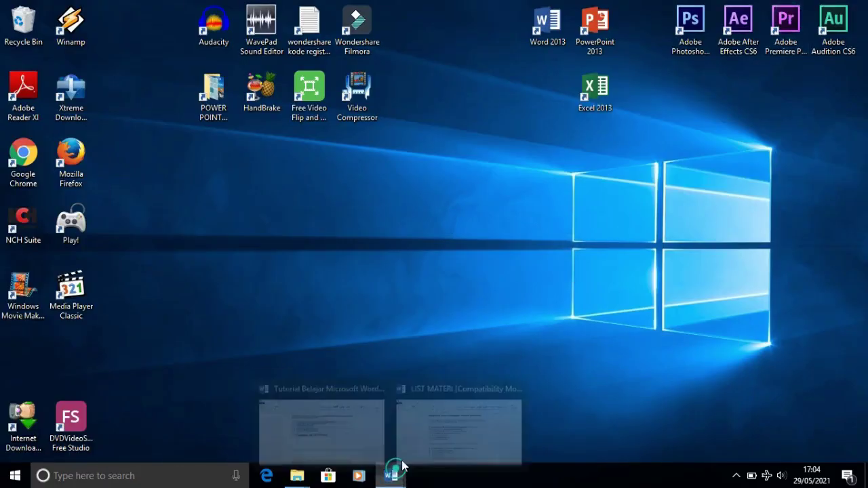
double_click(546, 26)
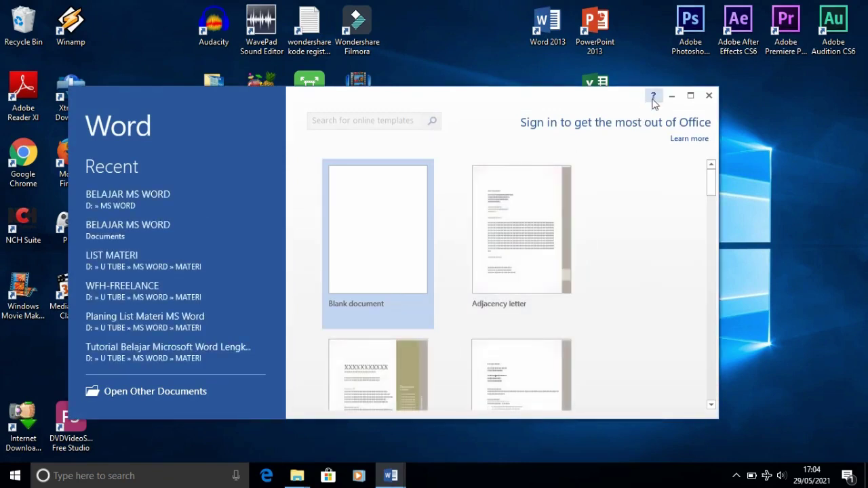
click(690, 95)
click(362, 152)
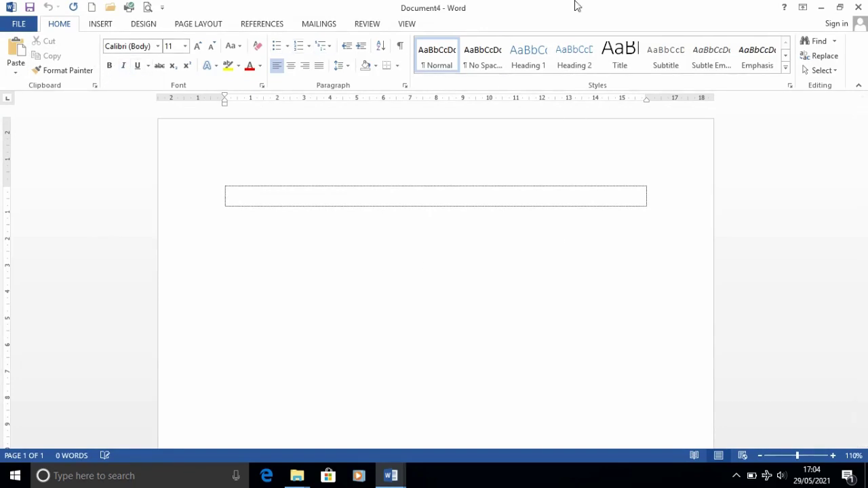
Open the BELAJAR MS WORD document stored in D: » MS WORD from the recent documents
click(110, 7)
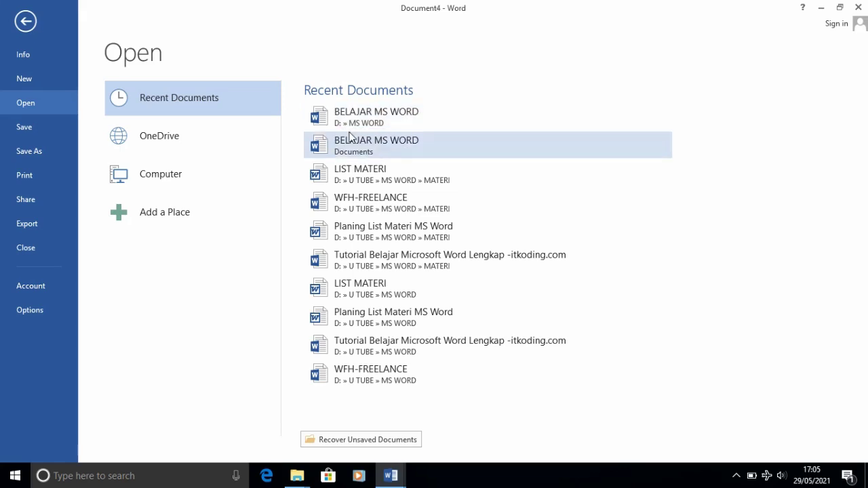
click(384, 122)
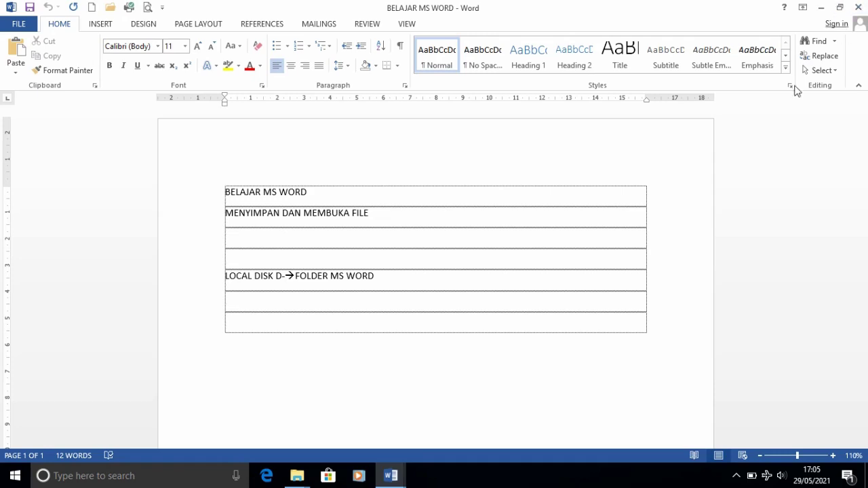
Close the BELAJAR MS WORD document and the remaining blank document, and refresh the desktop
click(18, 24)
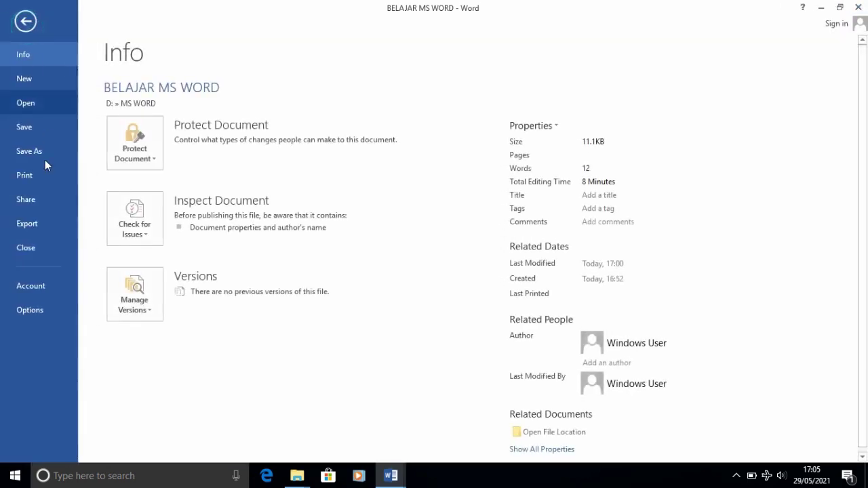
click(43, 248)
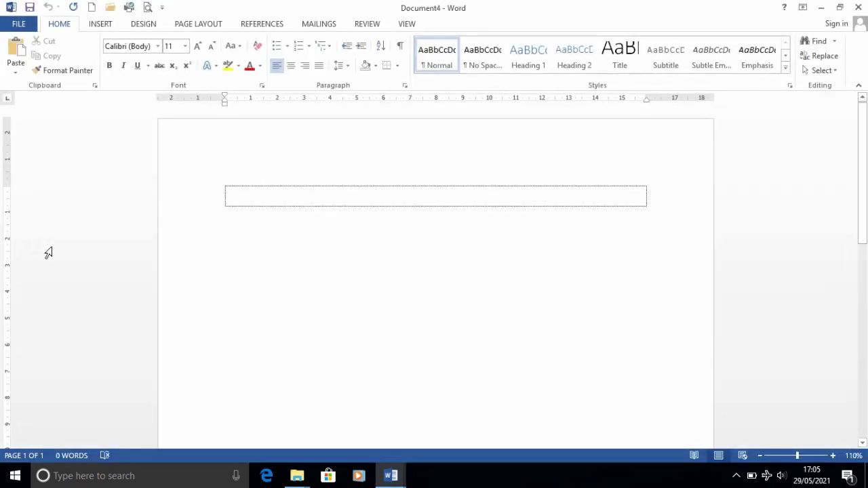
click(859, 7)
right_click(396, 183)
click(428, 221)
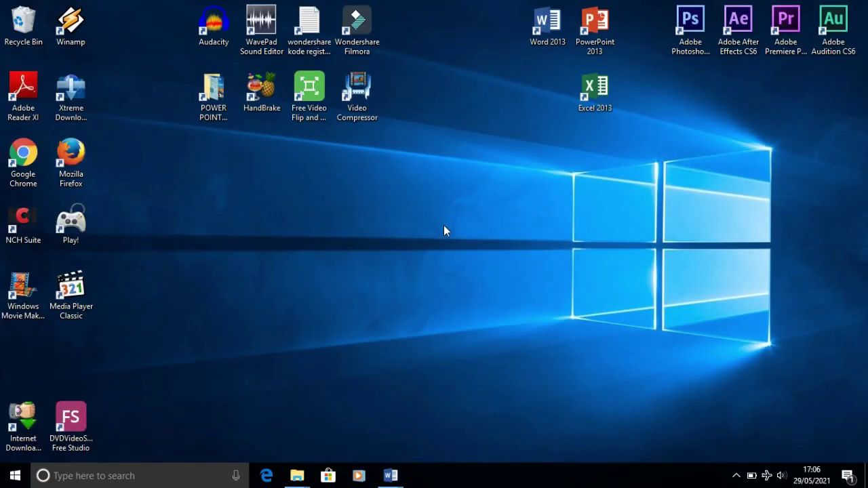